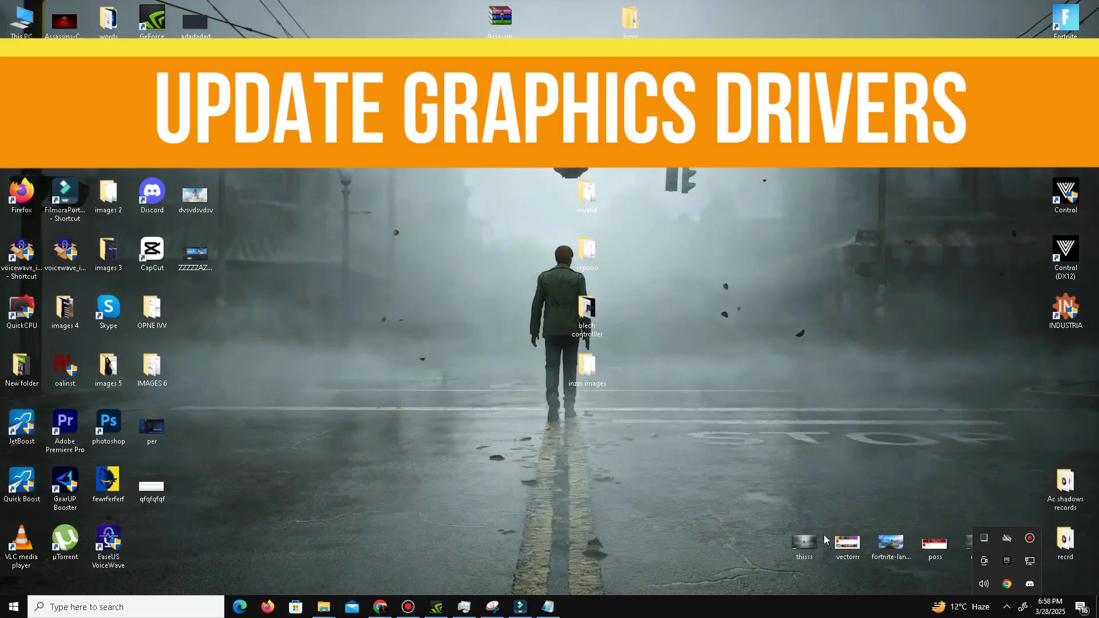
Check graphics drivers in GeForce Experience, then launch the Directx 12 installer from Inzoi\DX.
click(436, 607)
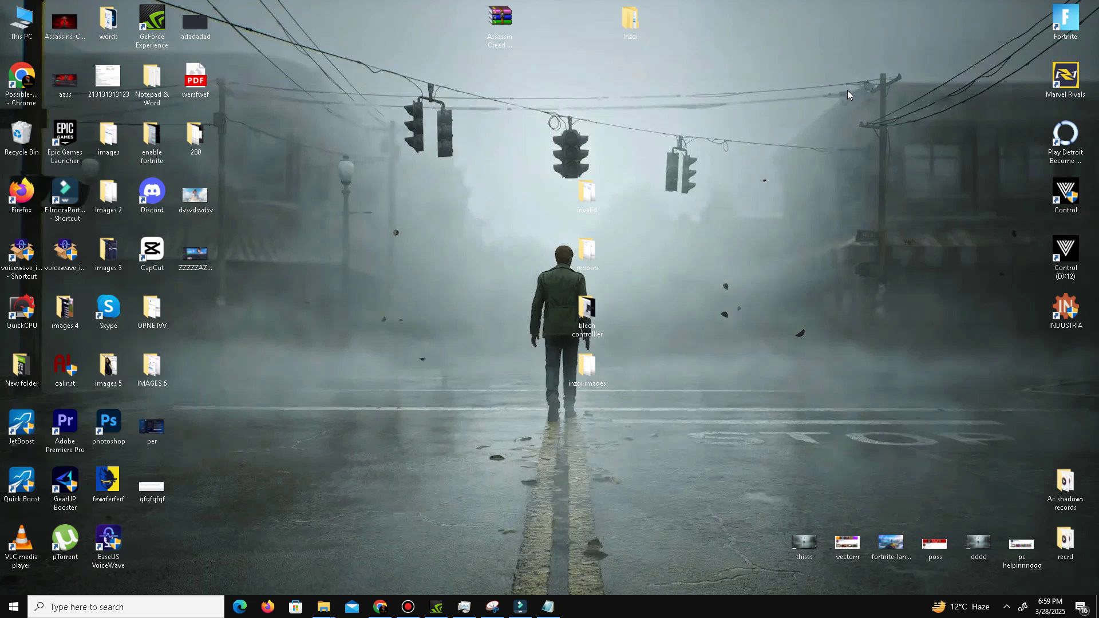
double_click(632, 30)
double_click(128, 73)
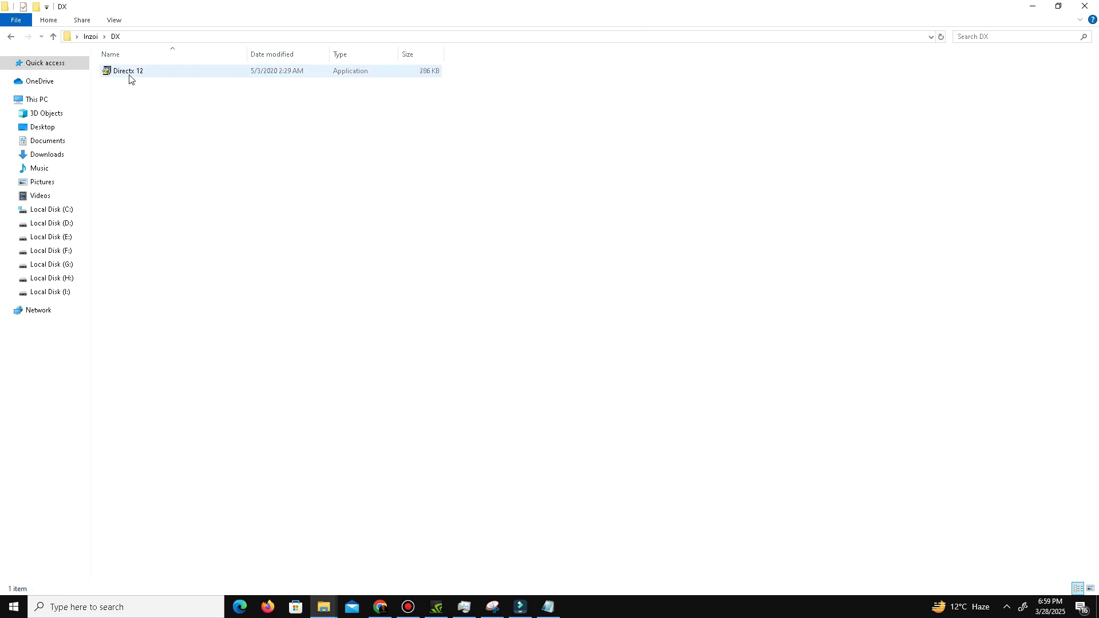
click(142, 71)
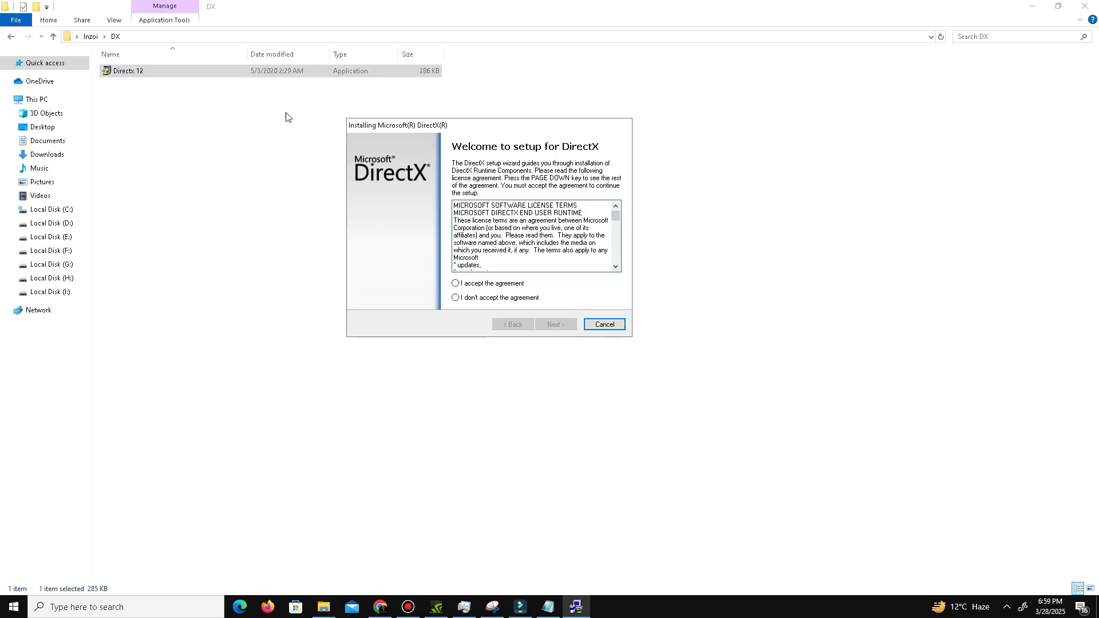
Accept the DirectX license agreement and install without the Bing Bar.
click(464, 283)
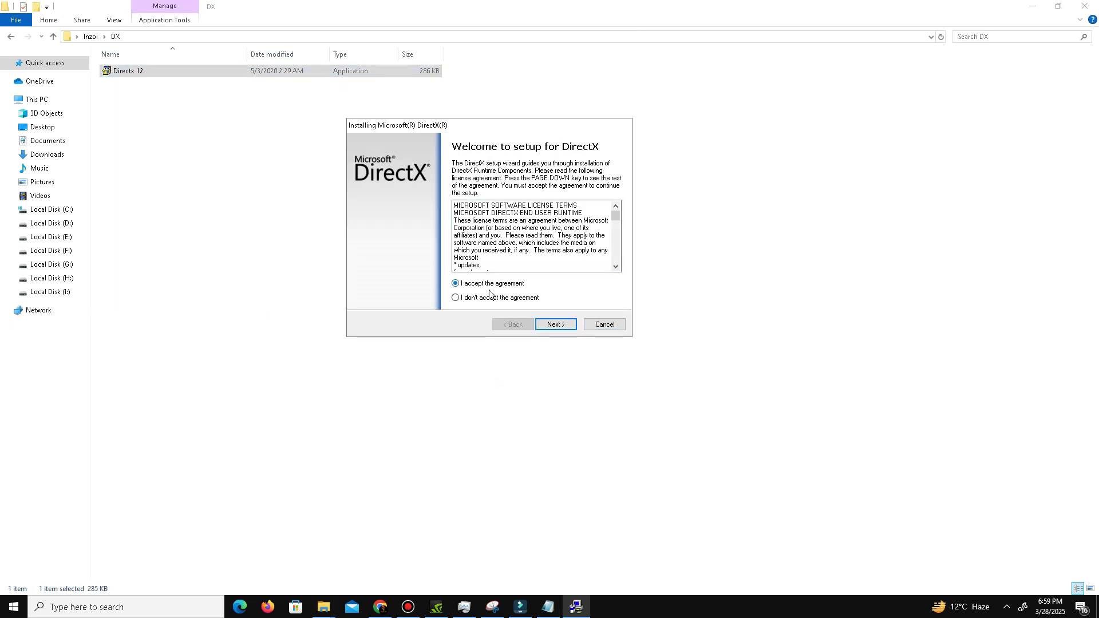
click(556, 327)
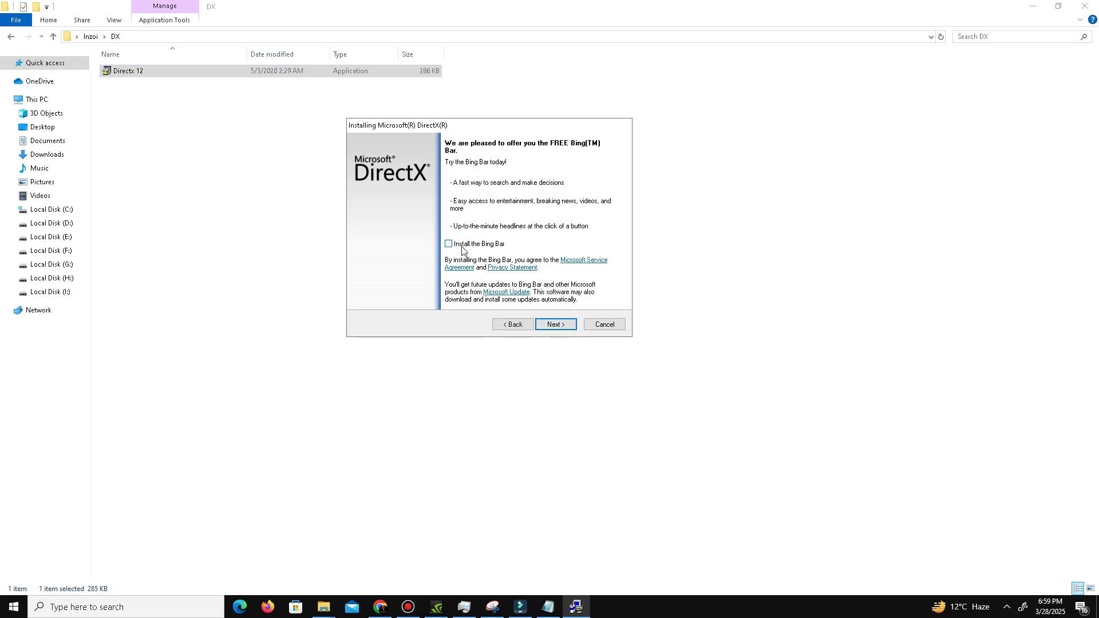
click(555, 327)
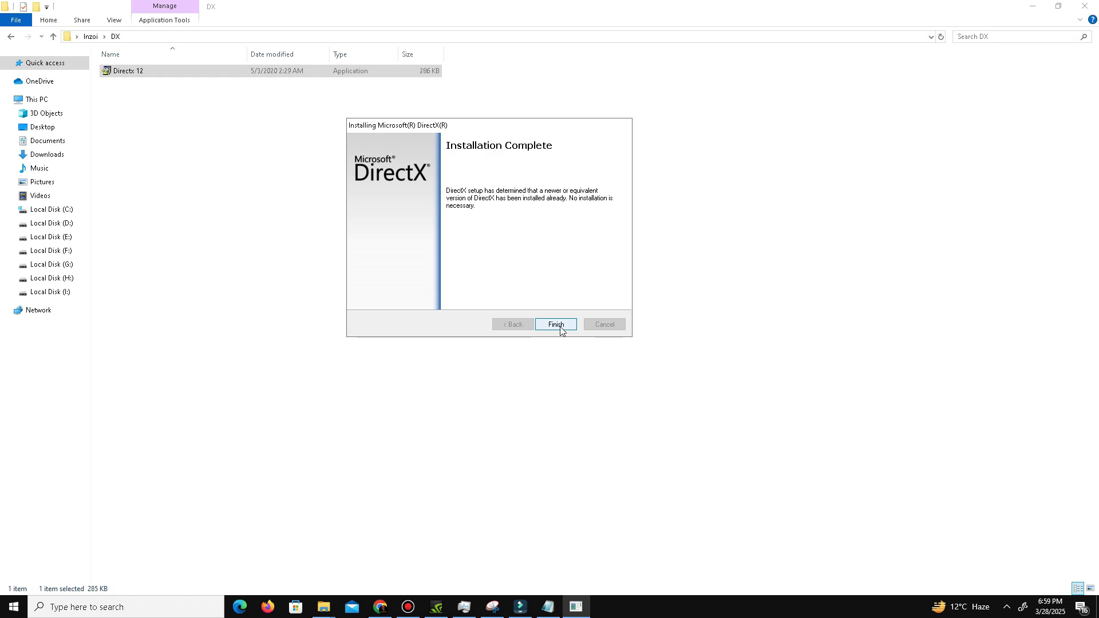
Finish DirectX Setup and open the Visual Retributions! folder inside Inzoi.
click(558, 326)
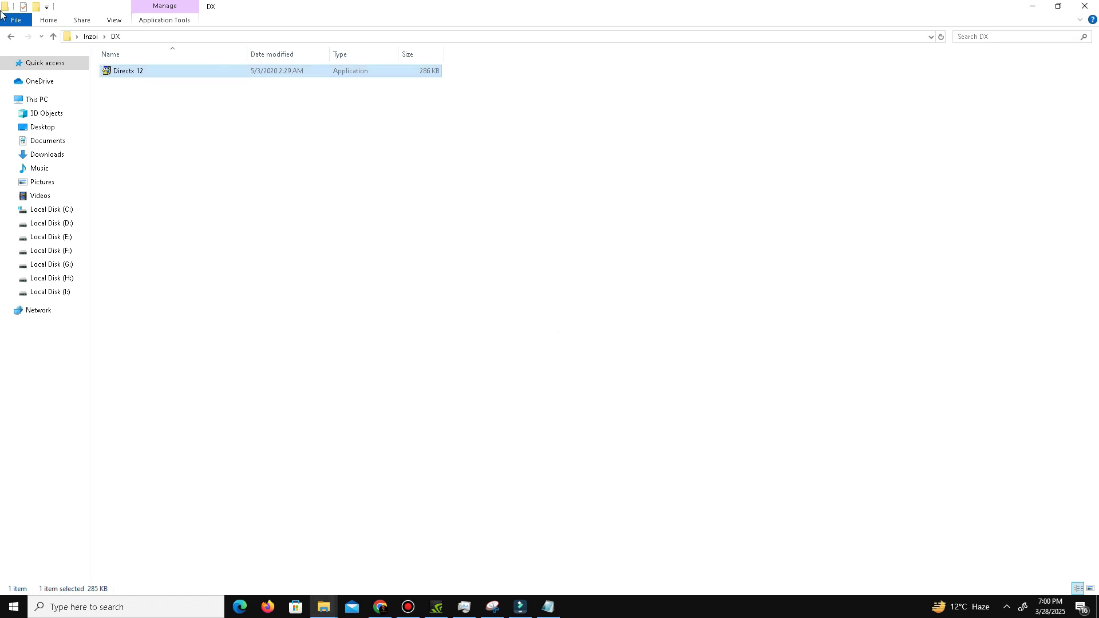
click(13, 37)
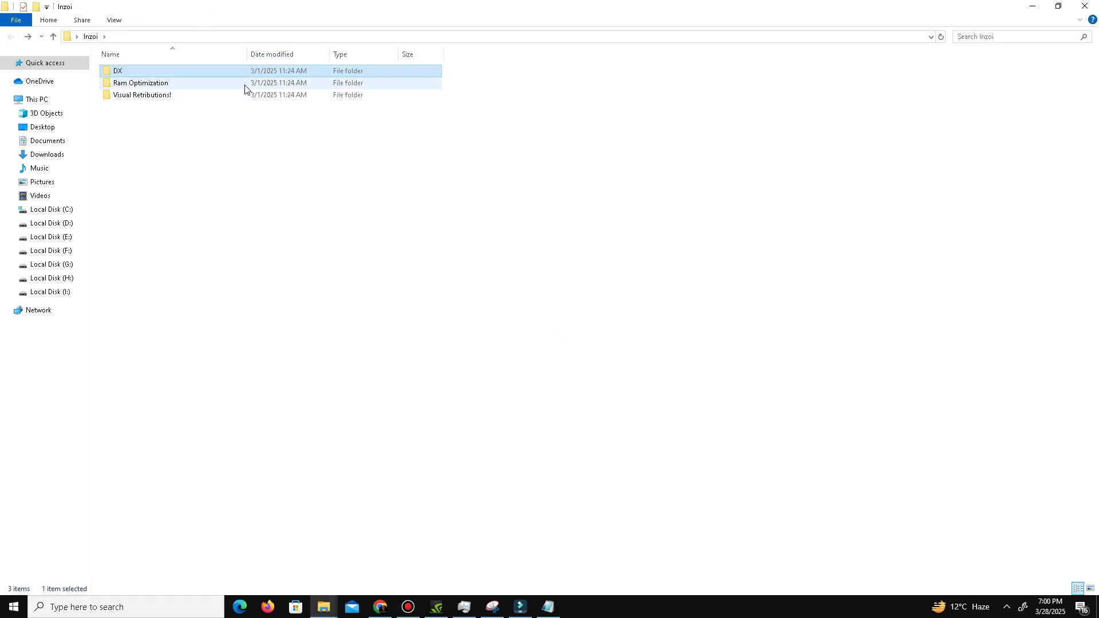
double_click(154, 98)
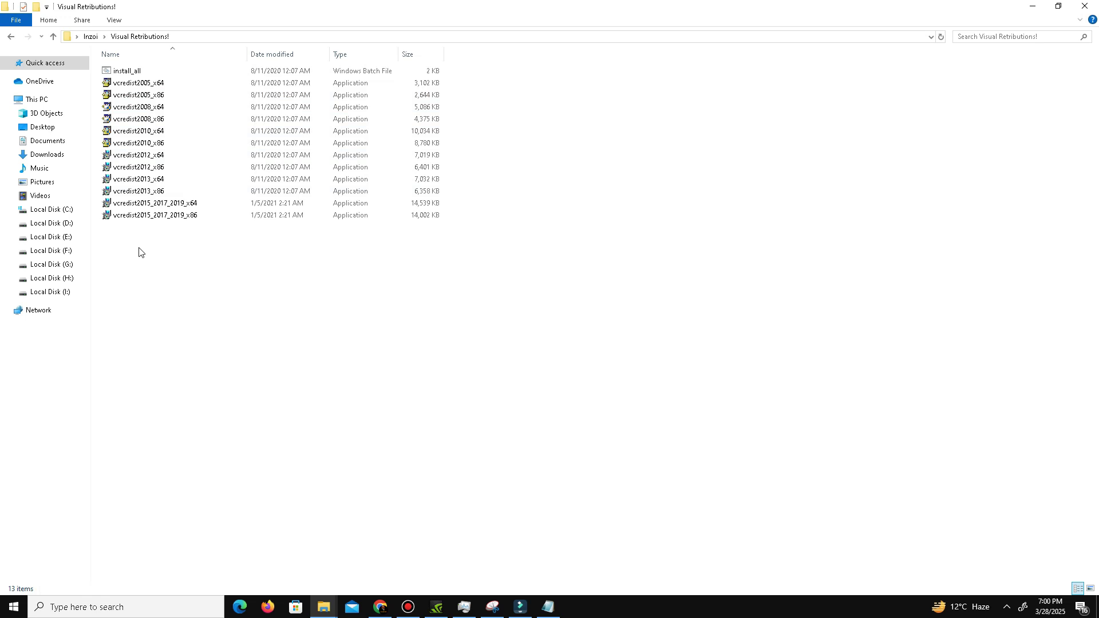
Run install_all to install every Visual C++ runtime, then close File Explorer.
drag(139, 251, 176, 83)
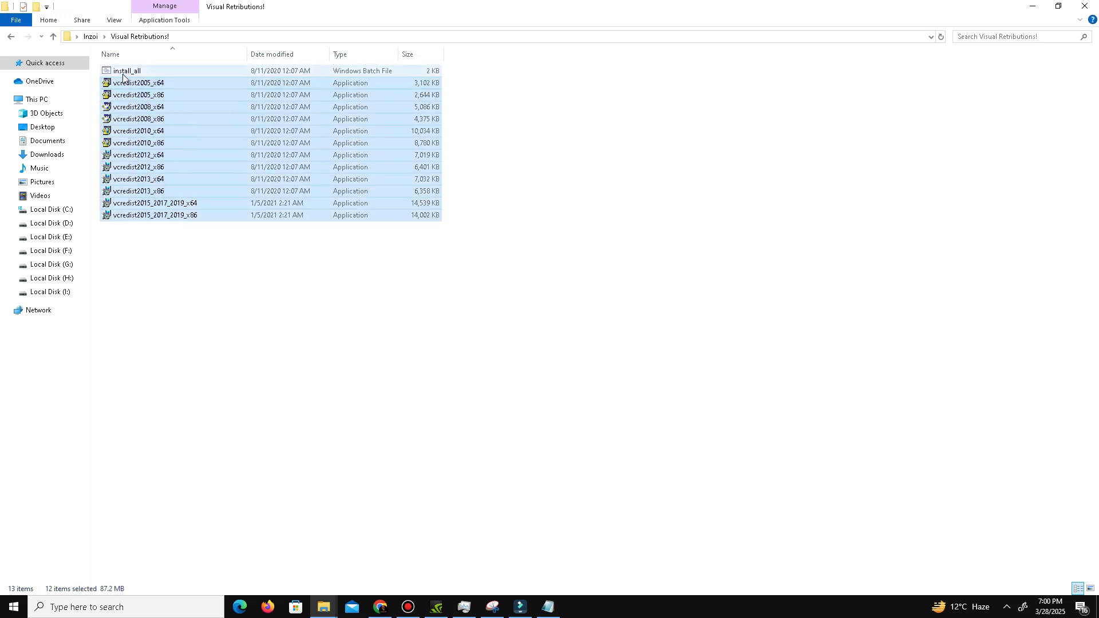
double_click(123, 74)
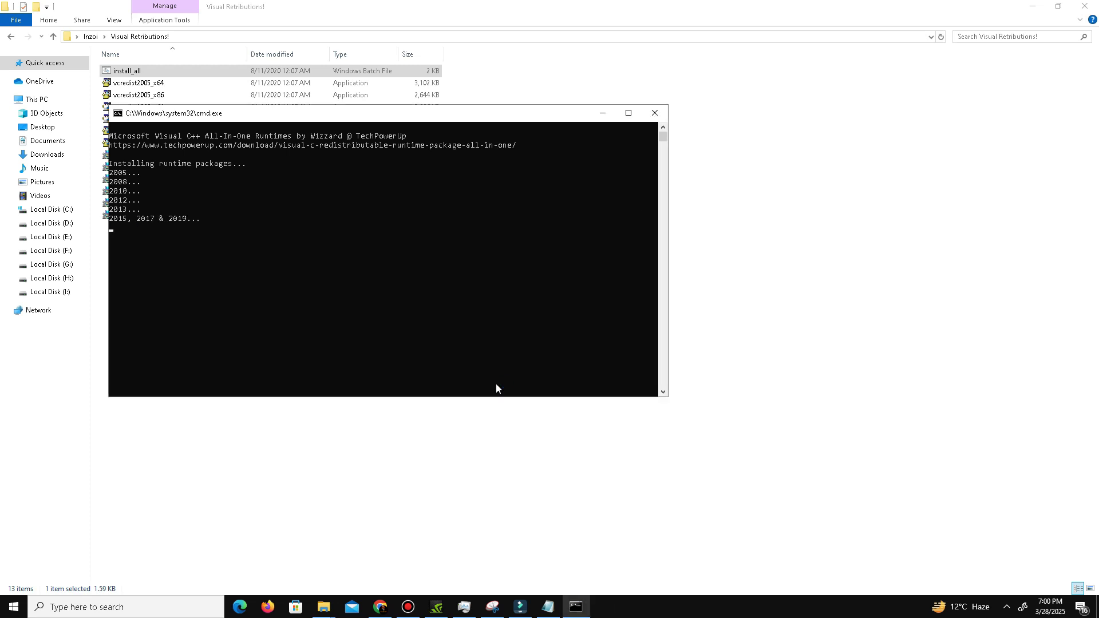
drag(317, 369, 114, 45)
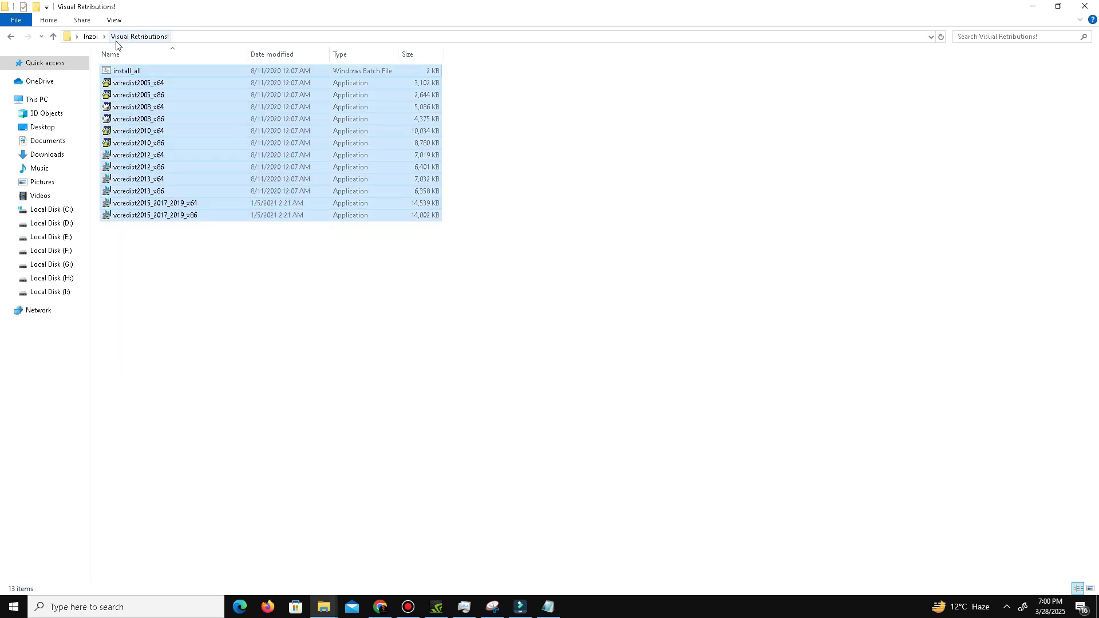
click(1085, 6)
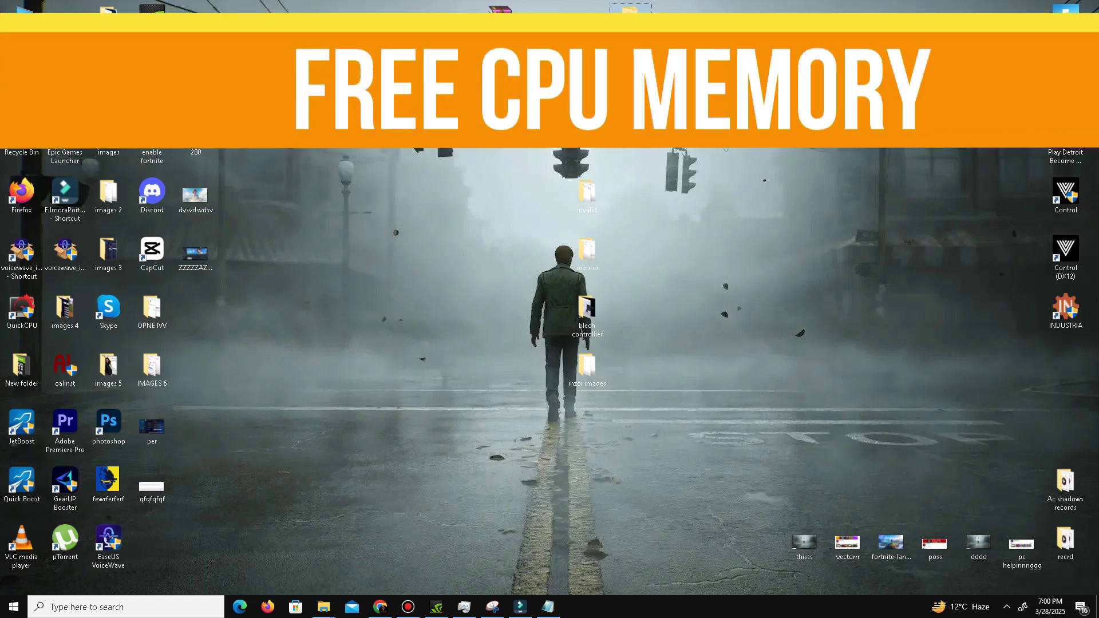
Open Task Manager from the taskbar, review CPU and memory usage, and end the Bandicam process.
right_click(643, 607)
click(676, 541)
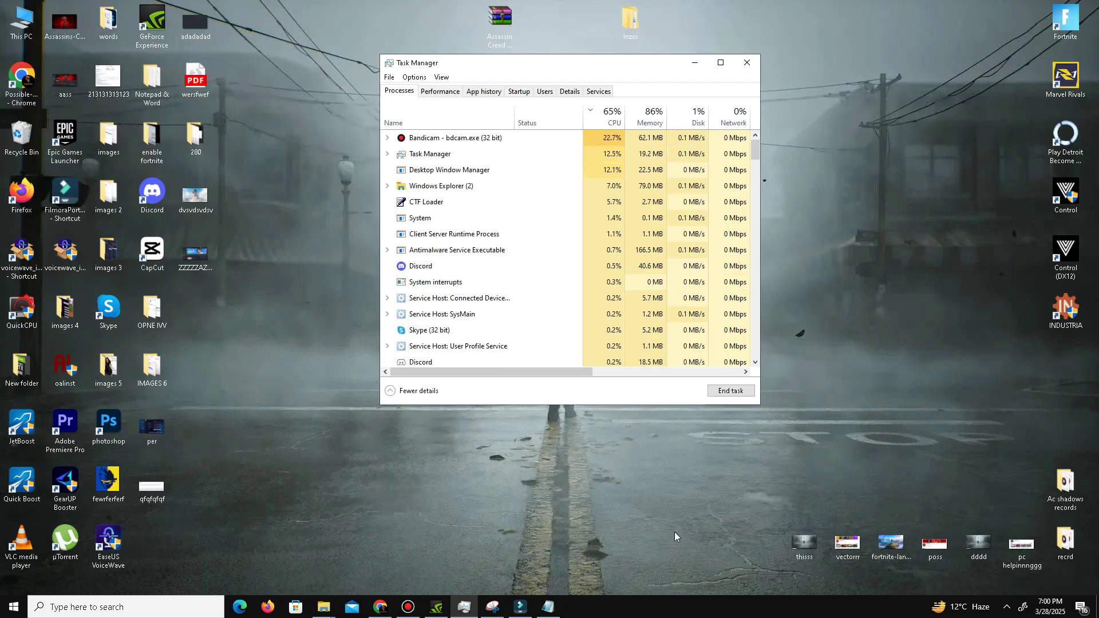
click(440, 96)
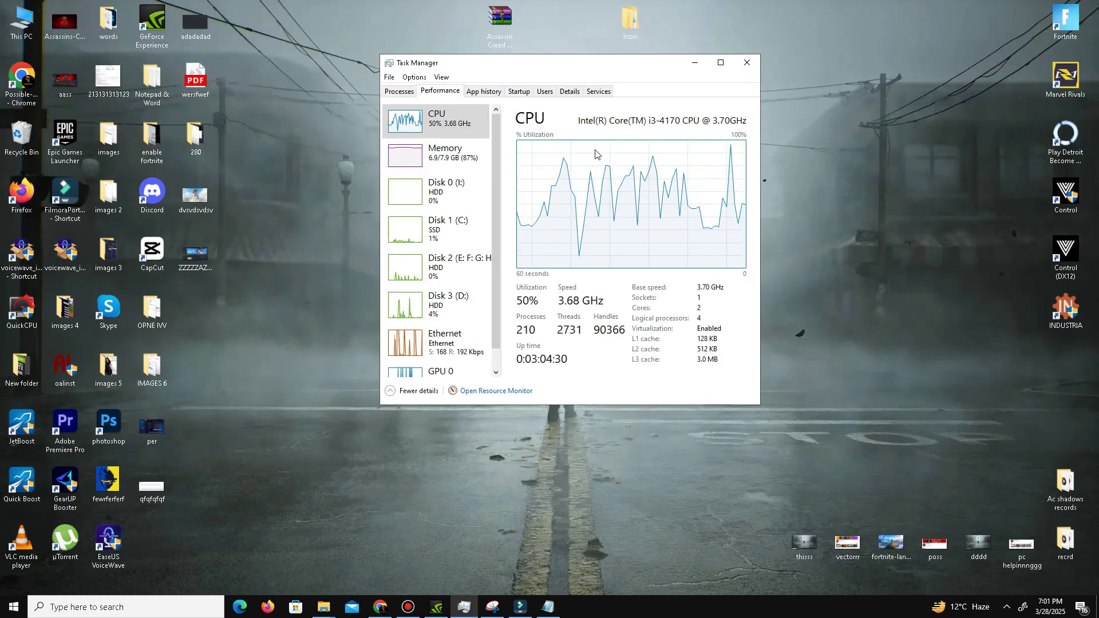
click(407, 94)
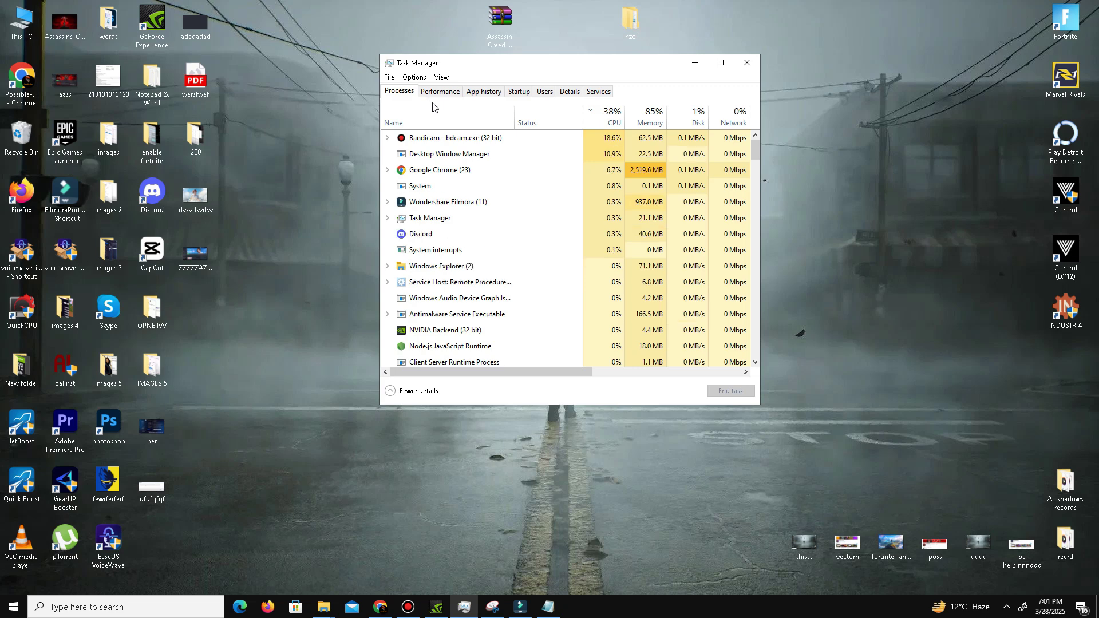
right_click(464, 139)
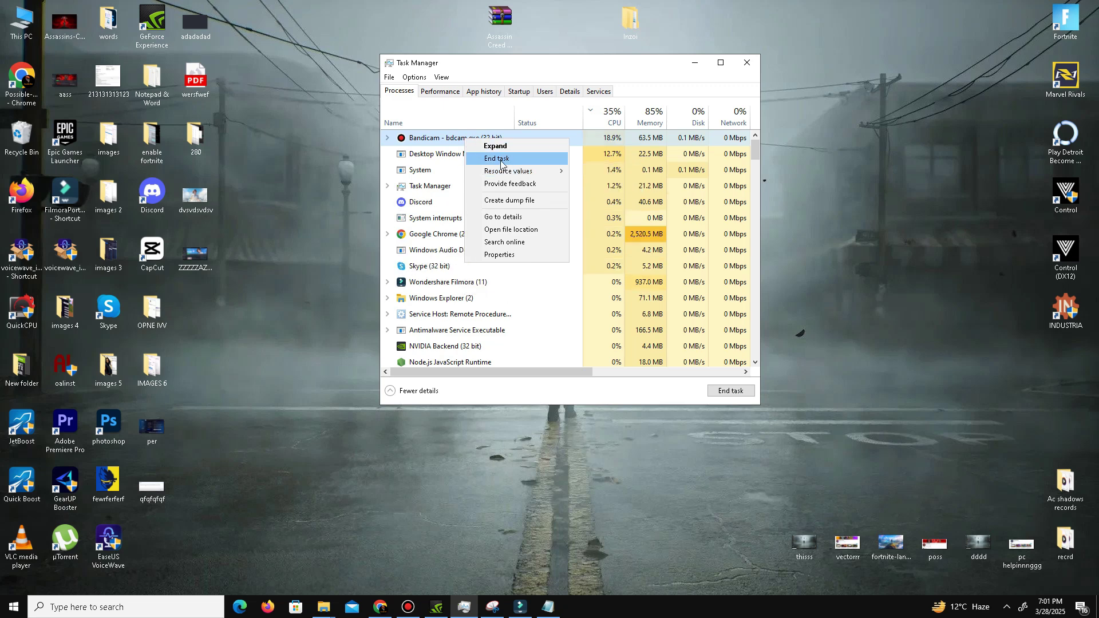
click(624, 78)
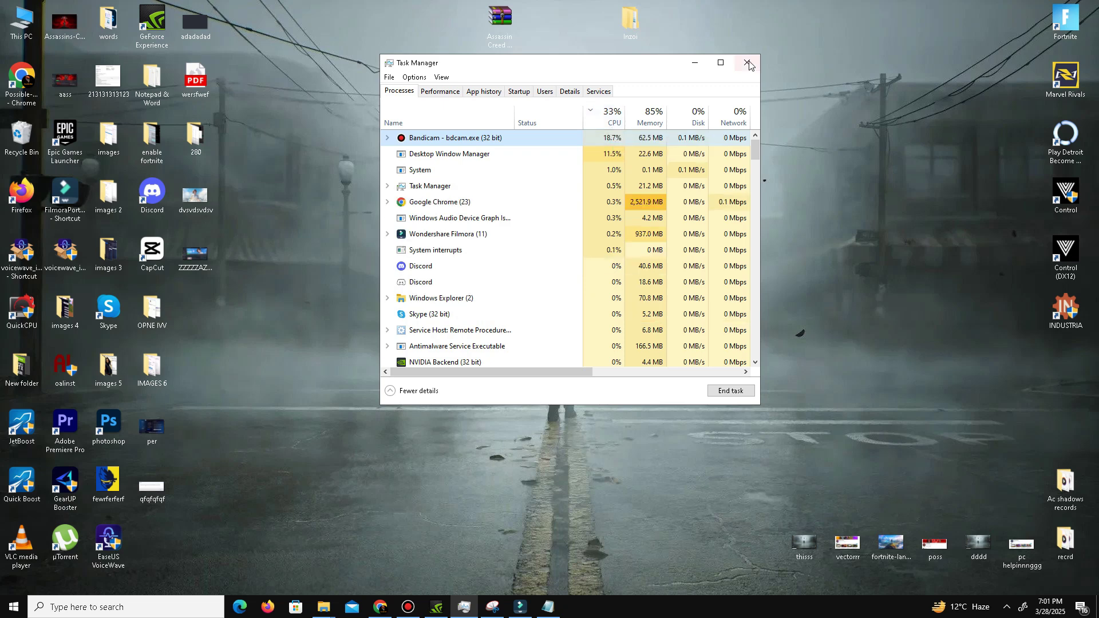
Search 'set' to open Settings and check Privacy > Background apps toggles are all Off.
click(697, 65)
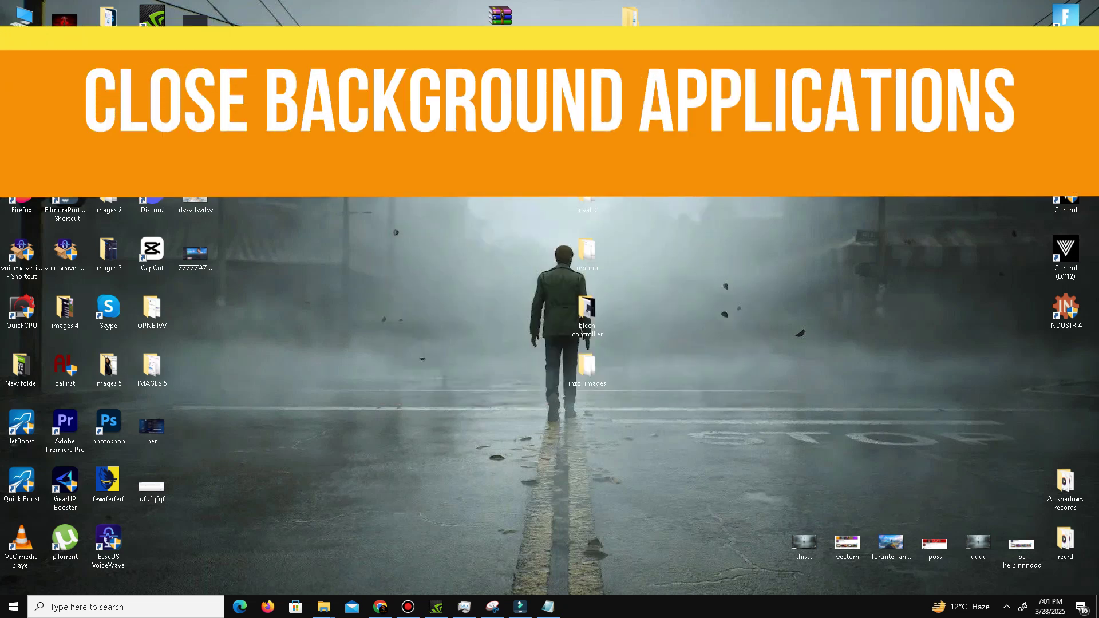
click(110, 608)
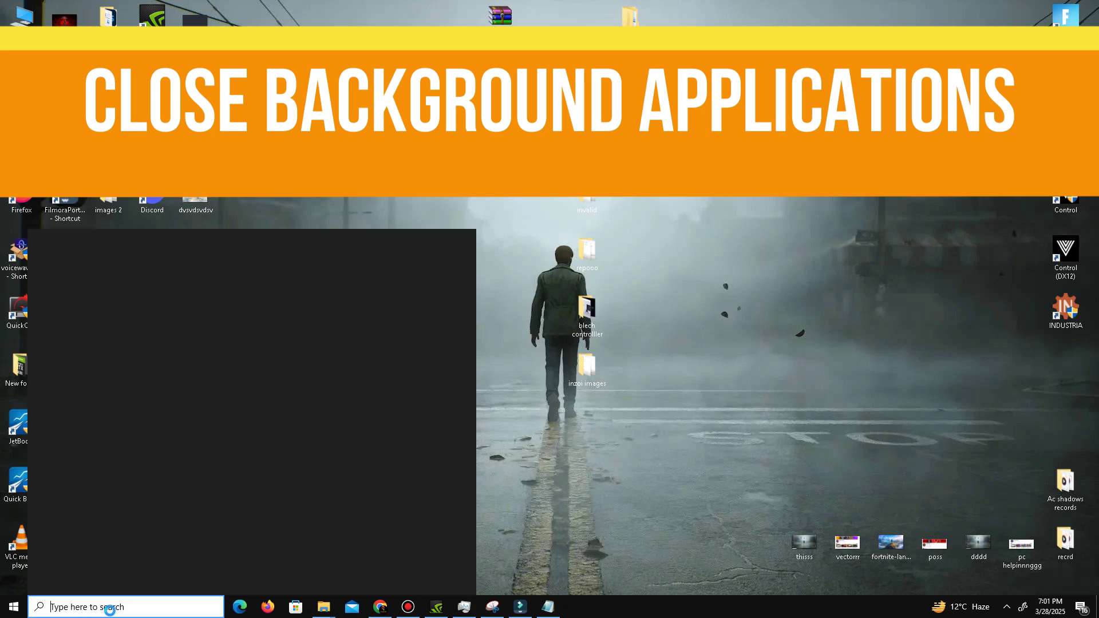
text(se)
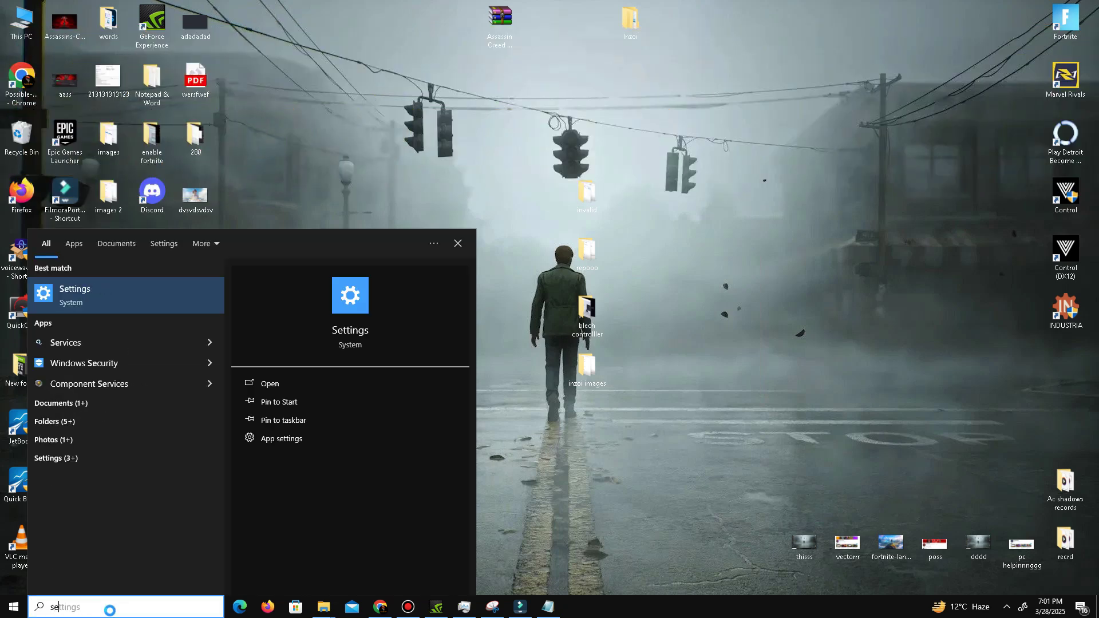
text(ttings)
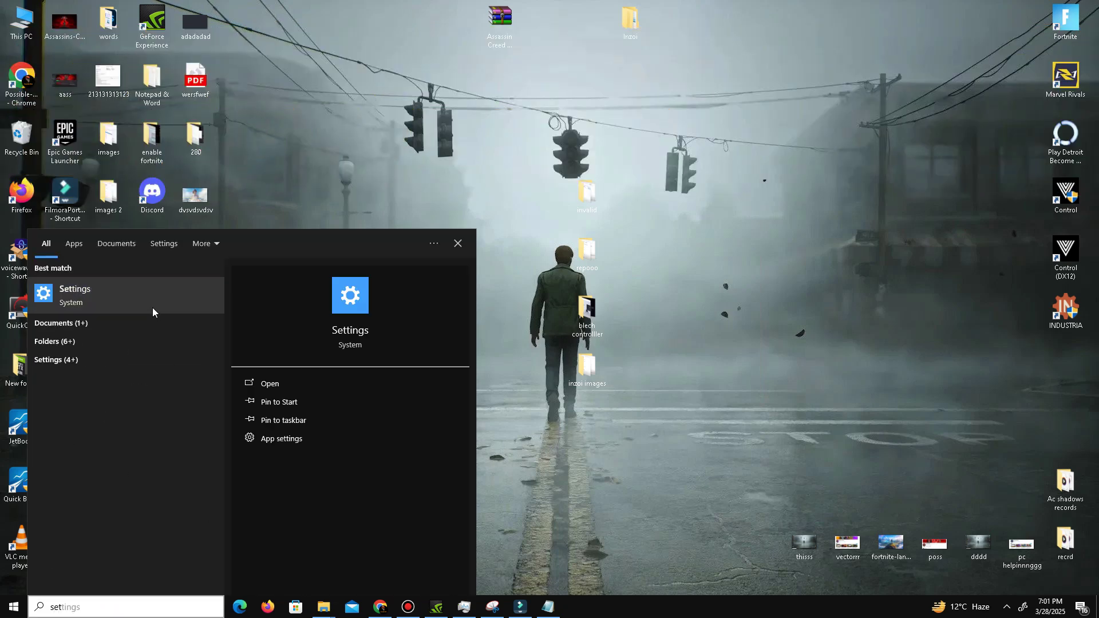
click(153, 307)
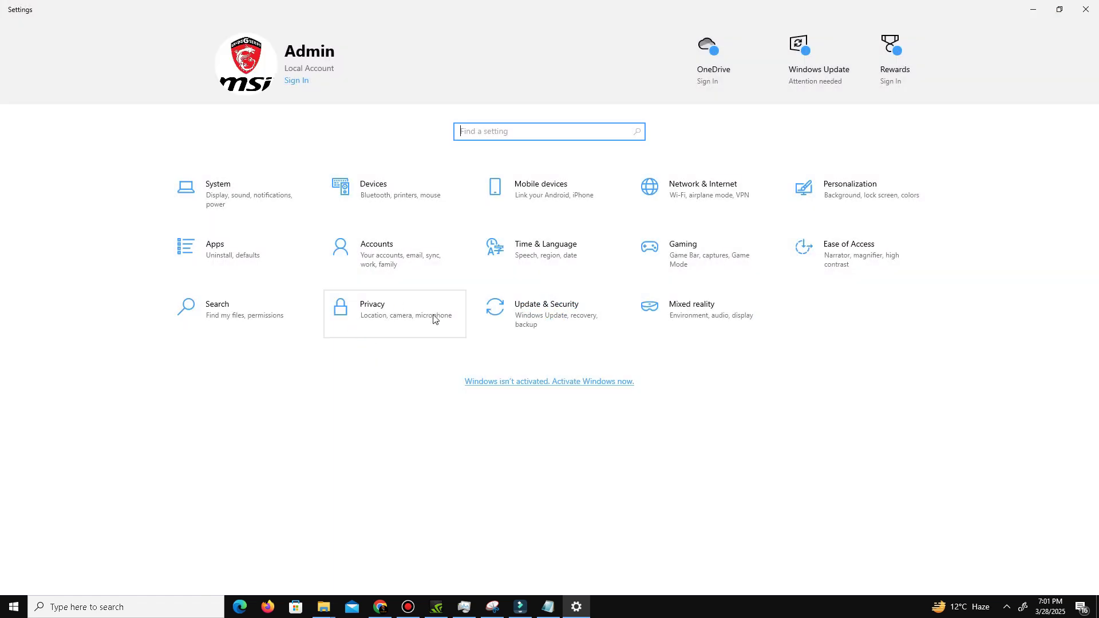
click(392, 314)
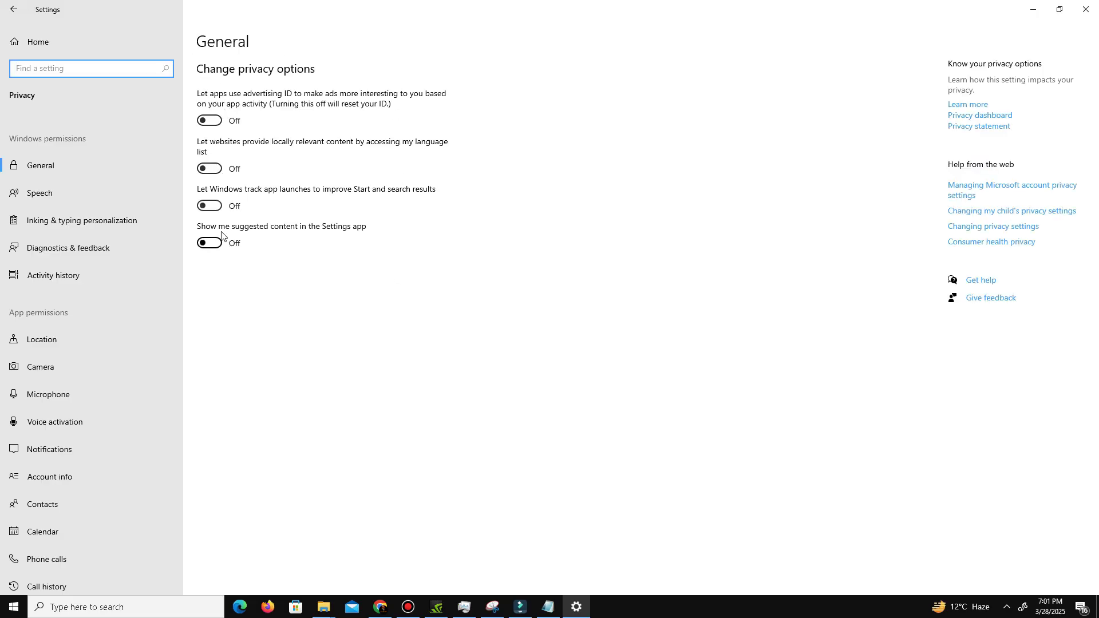
scroll(82, 364, down, 4)
scroll(82, 367, down, 3)
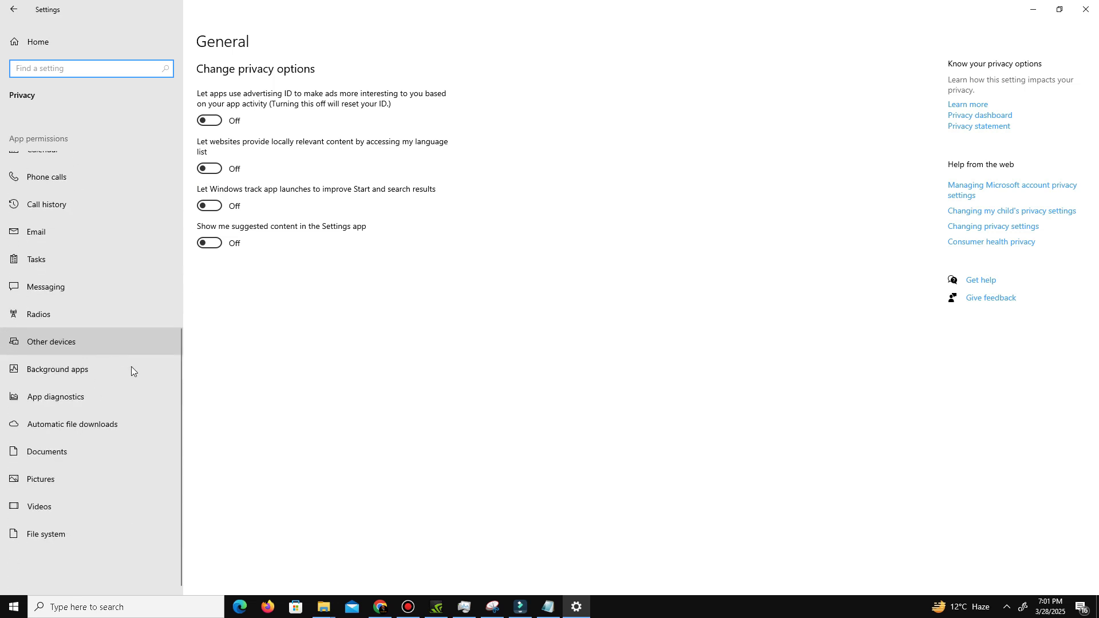
click(95, 370)
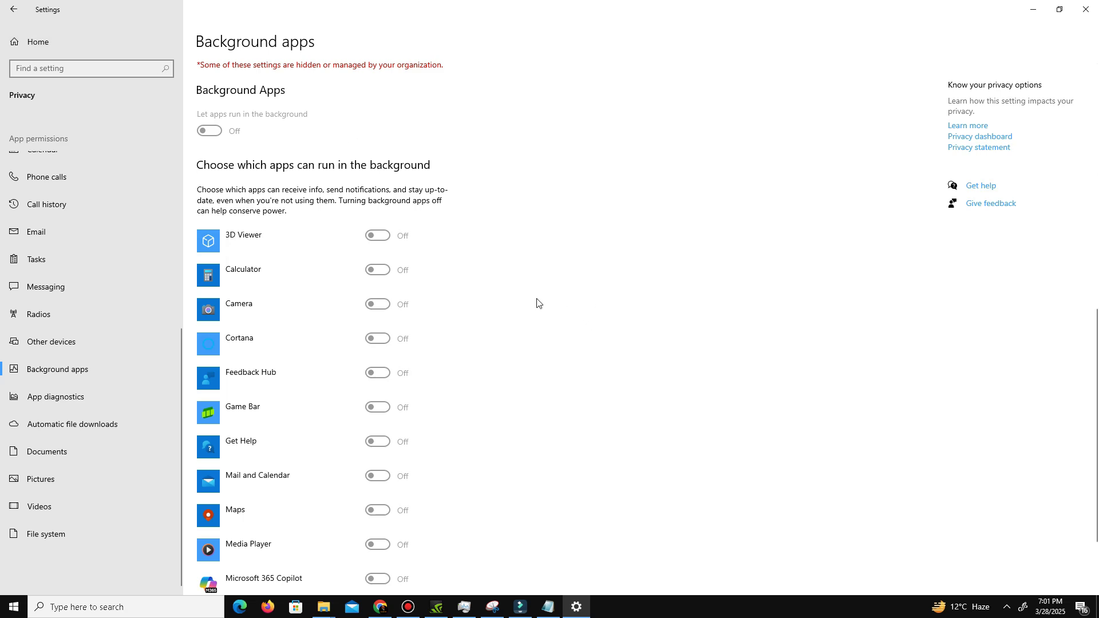
Confirm Game Mode is On under Settings > Gaming, then close Settings.
click(21, 16)
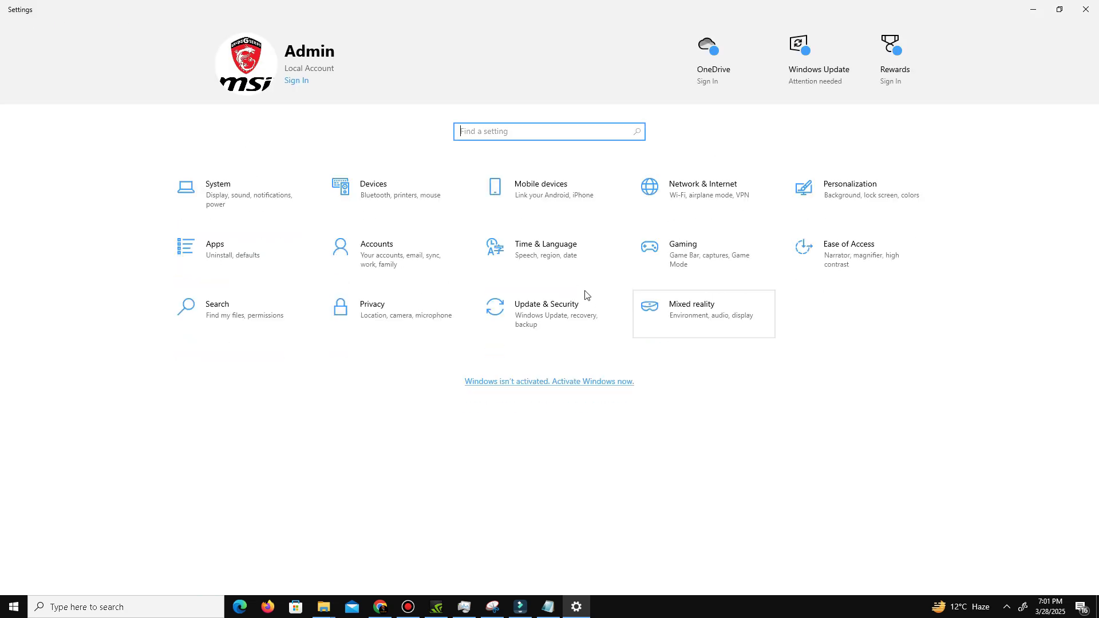
click(729, 266)
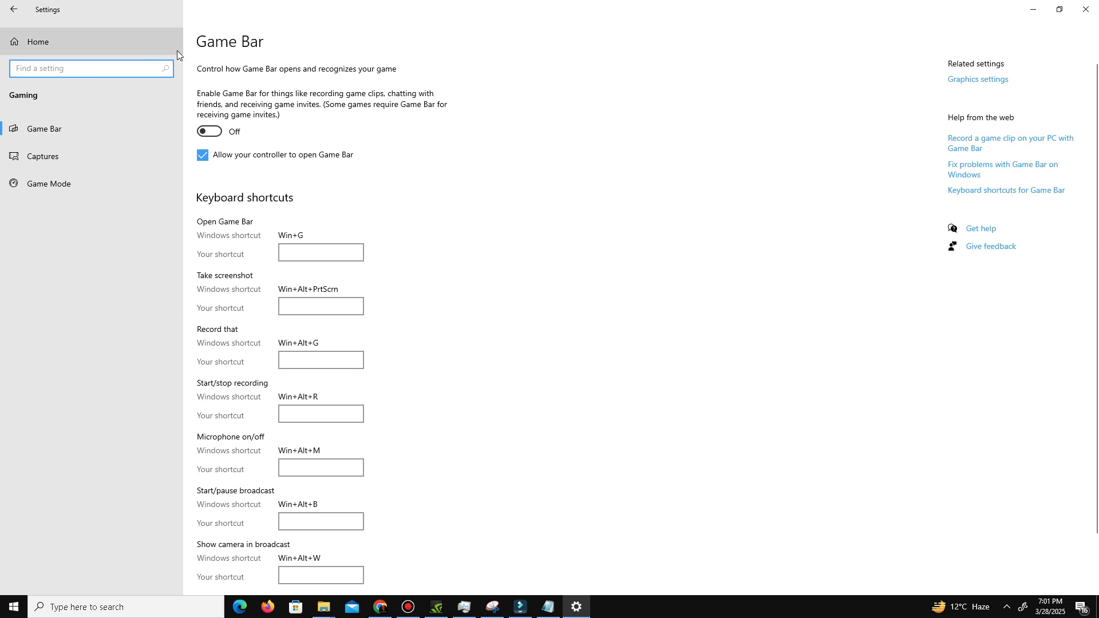
click(63, 157)
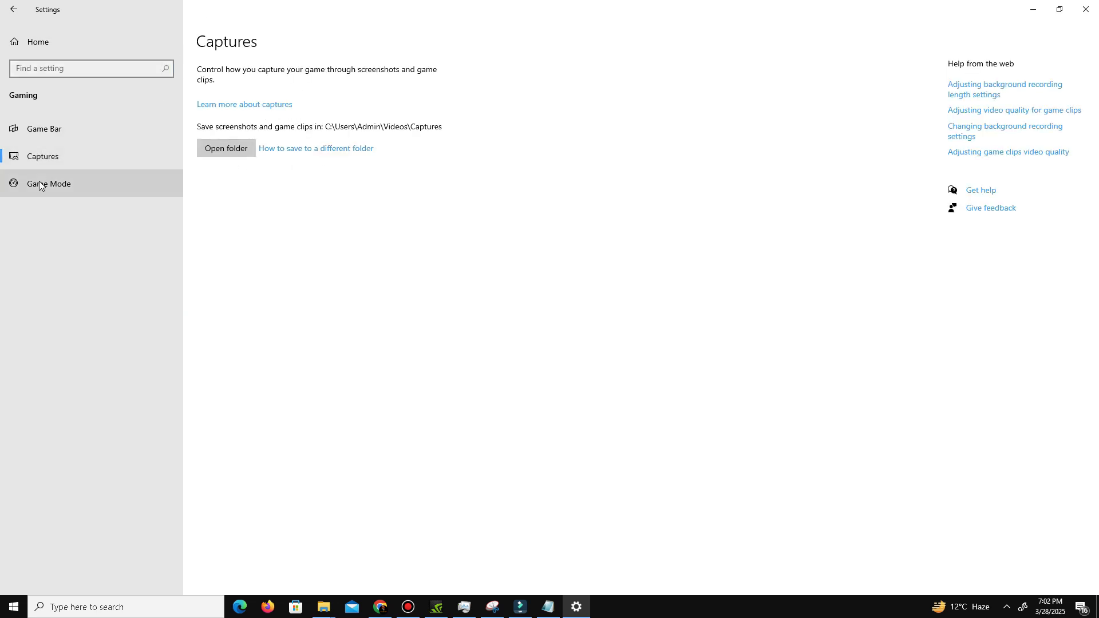
click(87, 191)
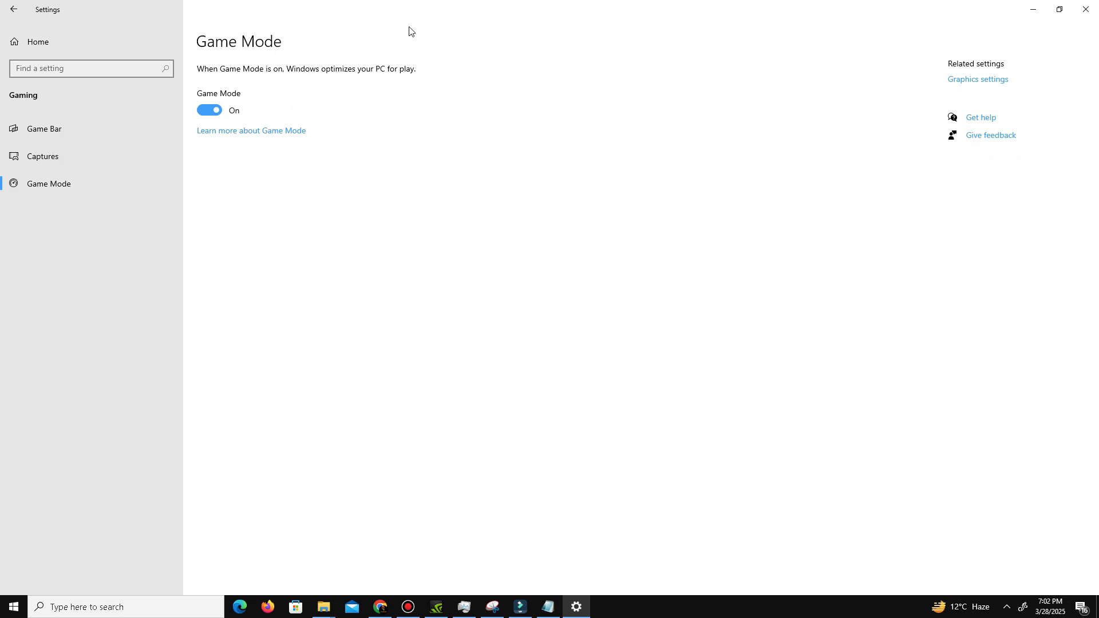
click(1086, 10)
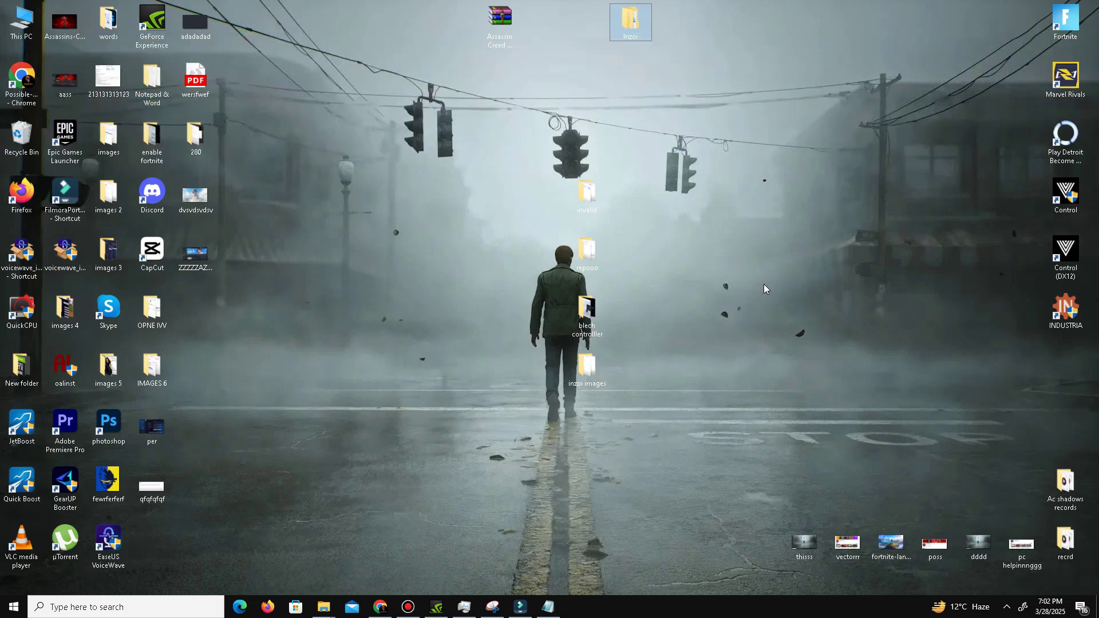
Open the Prefetch folder with the 'prefetch' Run command and select all its files.
key(super+r)
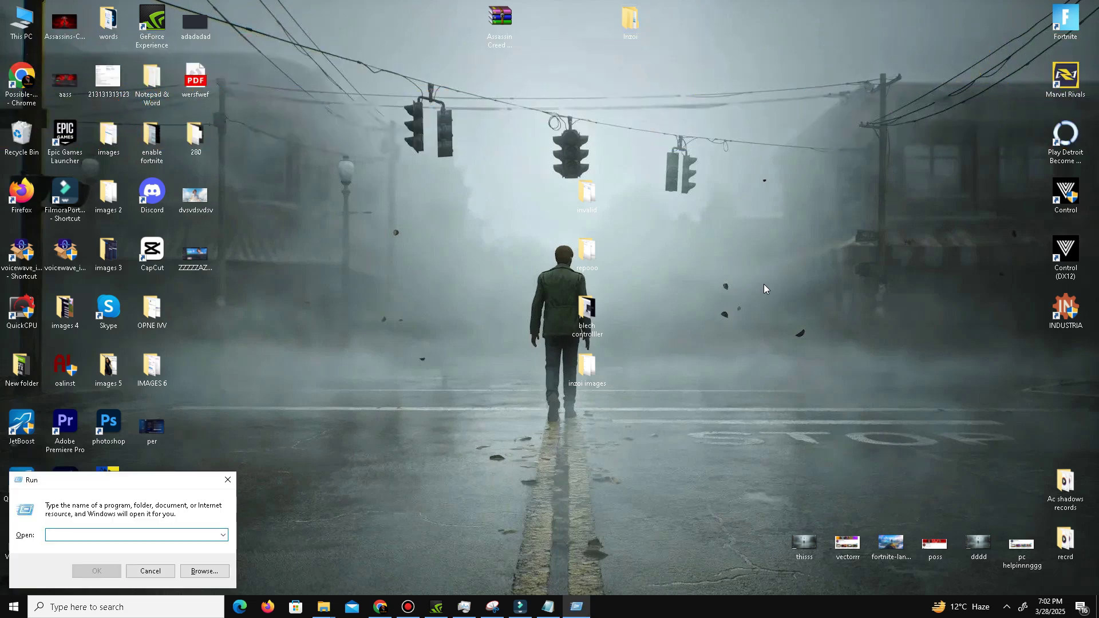
text(pre)
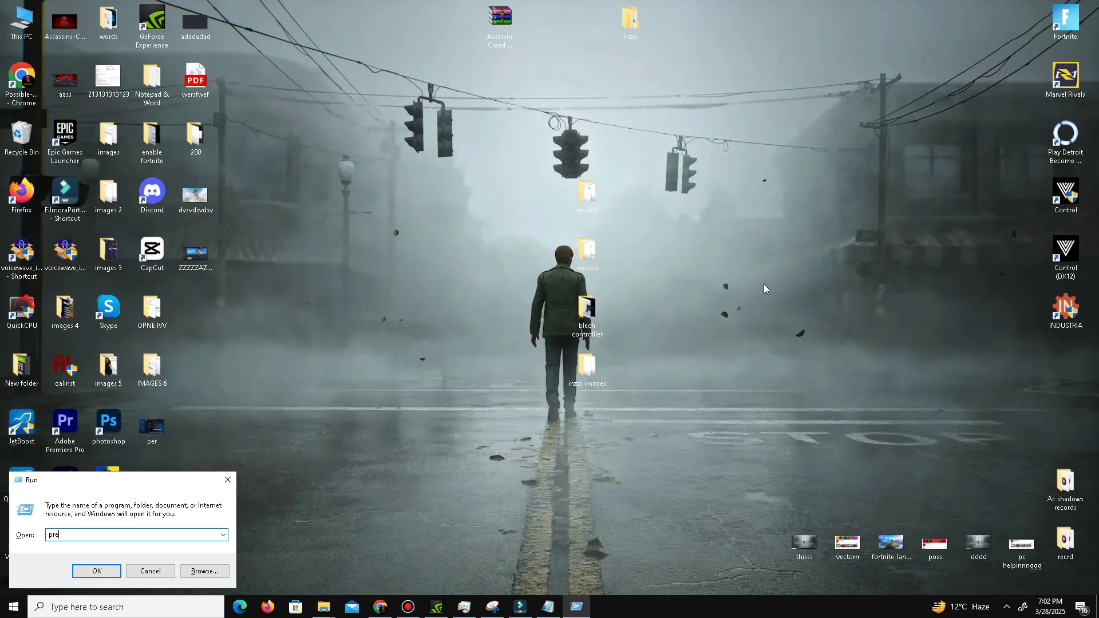
text(fetch)
key(Return)
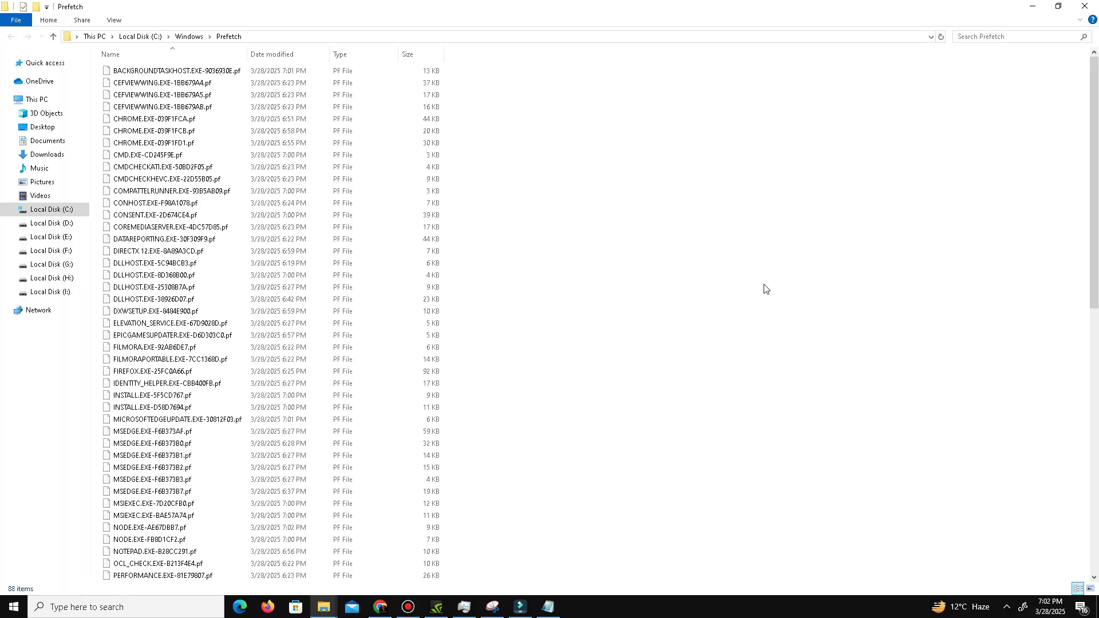
key(ctrl+a)
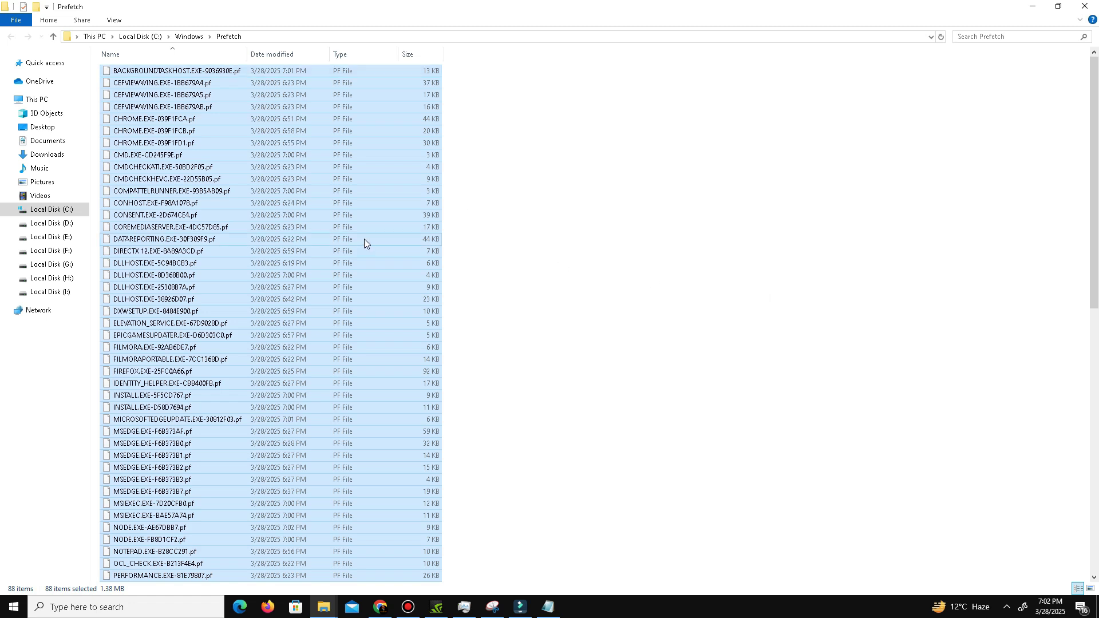
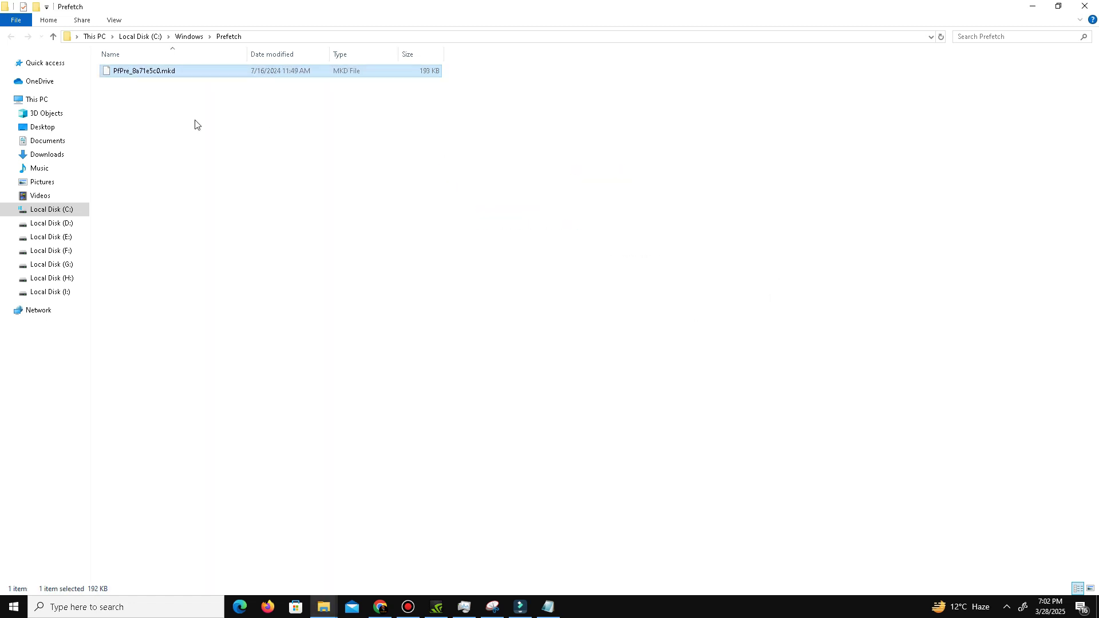
Leave the Prefetch window and open the user's Temp folder by running %temp%.
key(super+d)
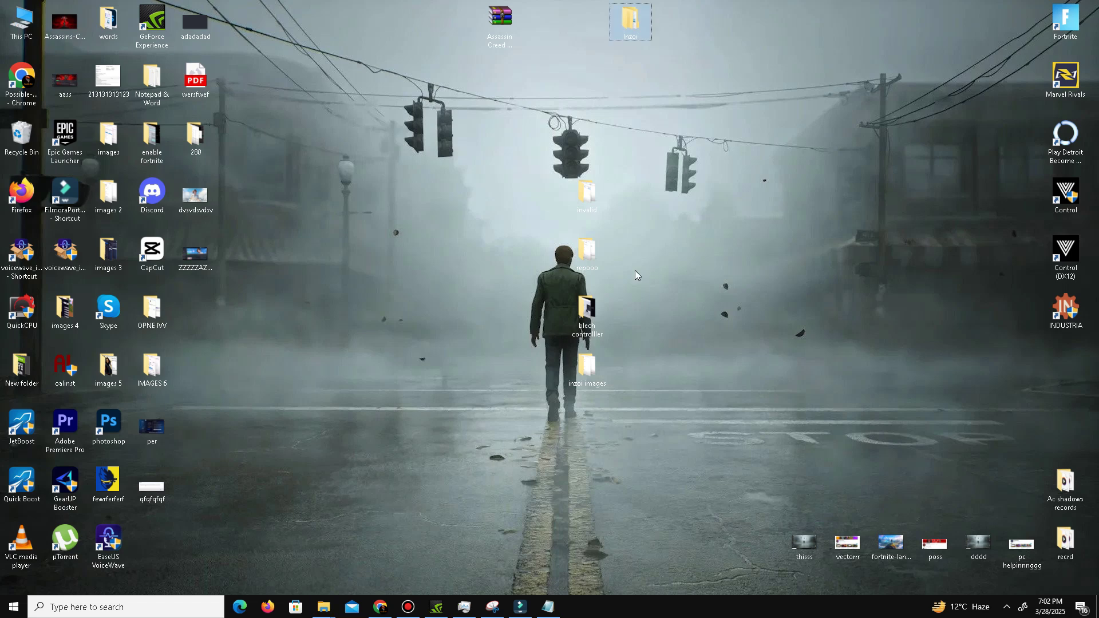
key(super+r)
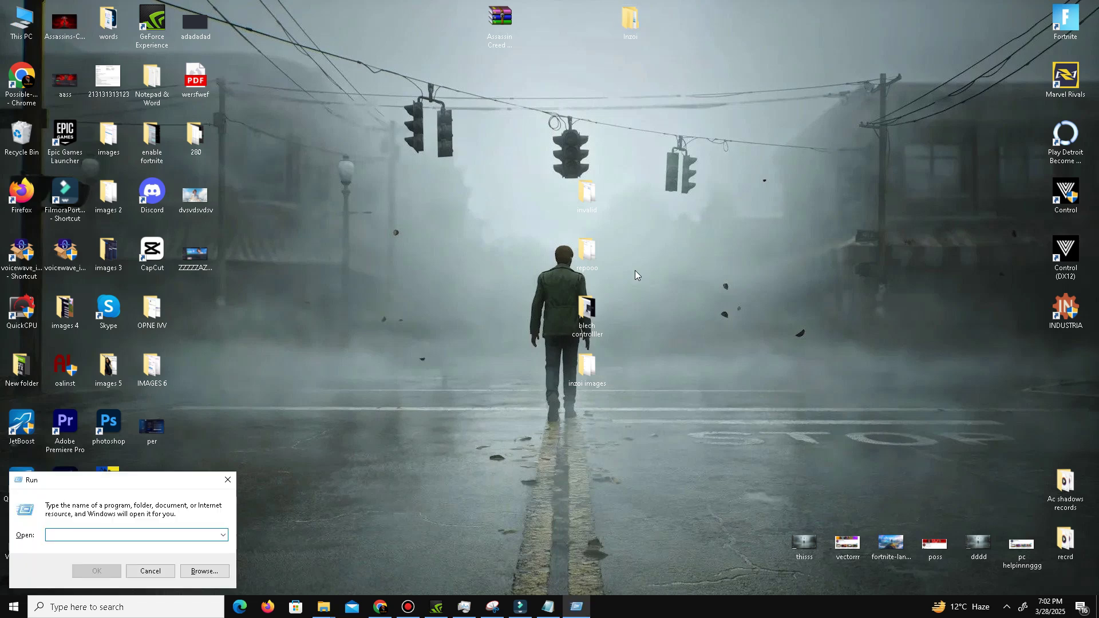
text(%te)
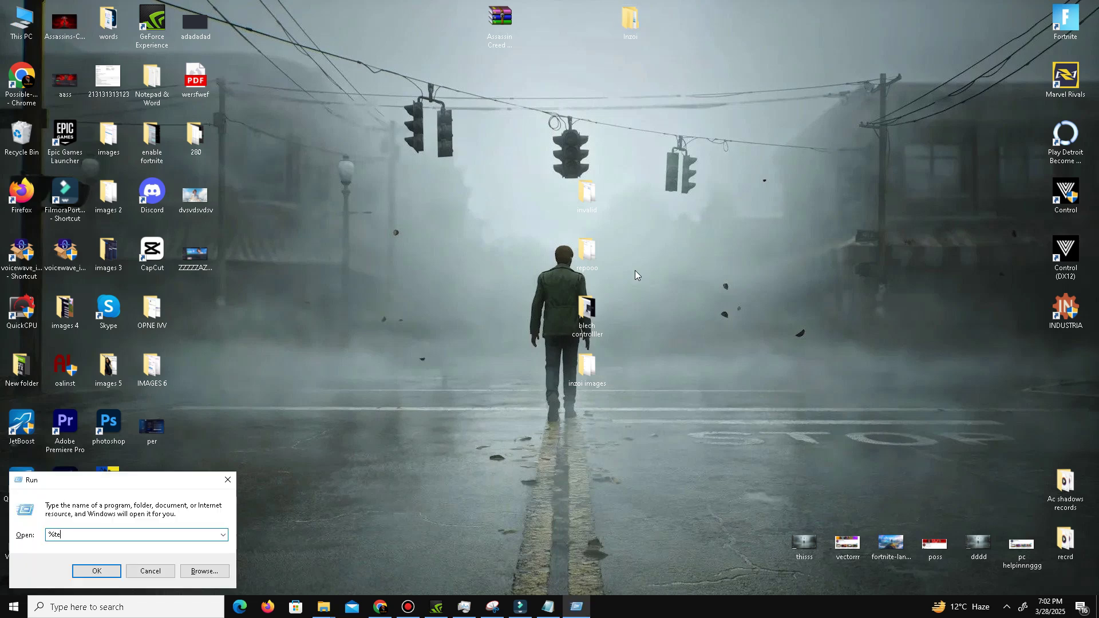
text(mp%)
key(Return)
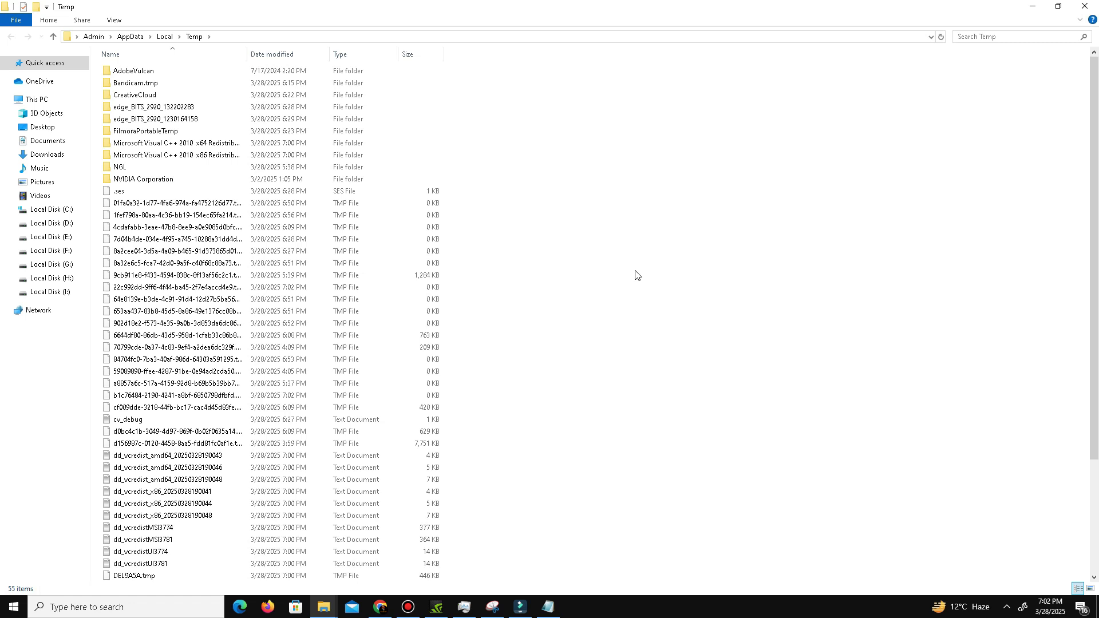
Delete all files in the Temp folder, skipping every item still in use.
key(ctrl+a)
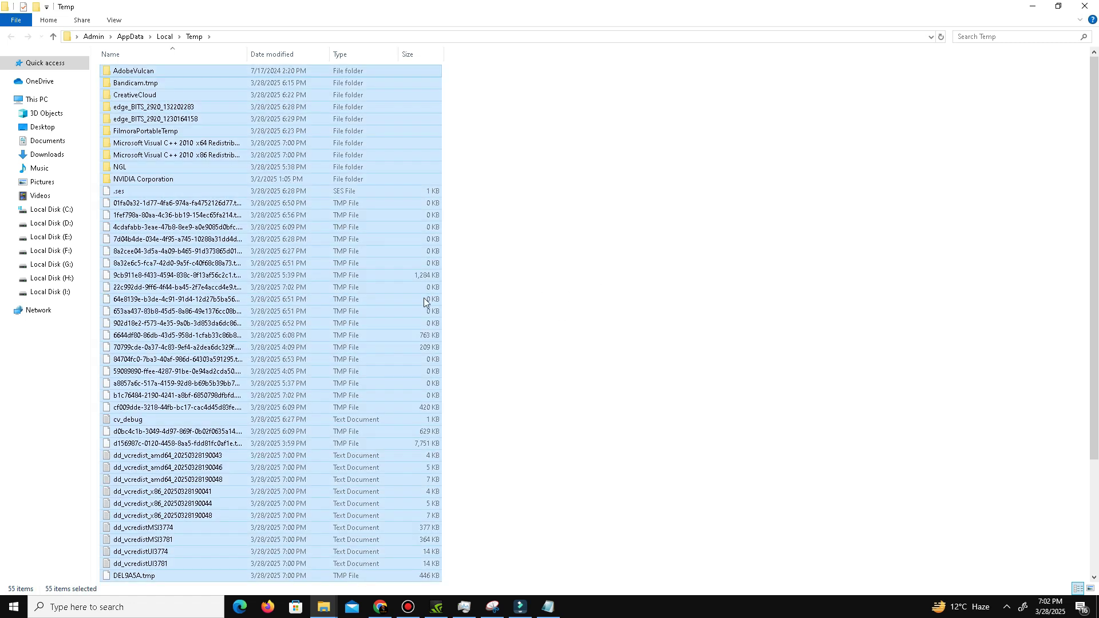
right_click(296, 302)
click(325, 467)
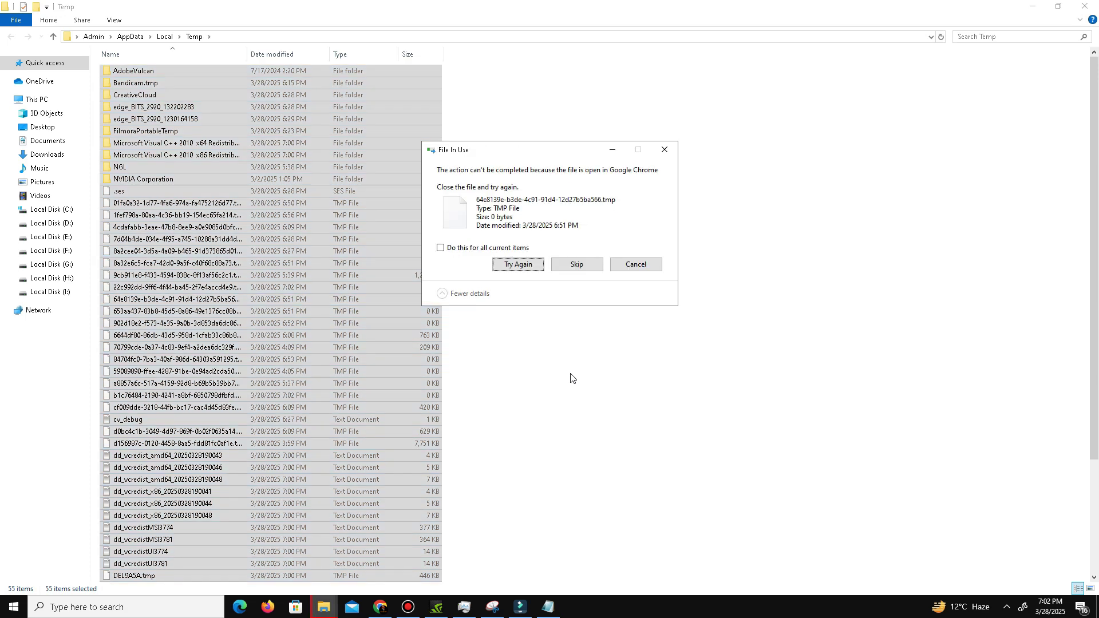
click(475, 249)
click(565, 270)
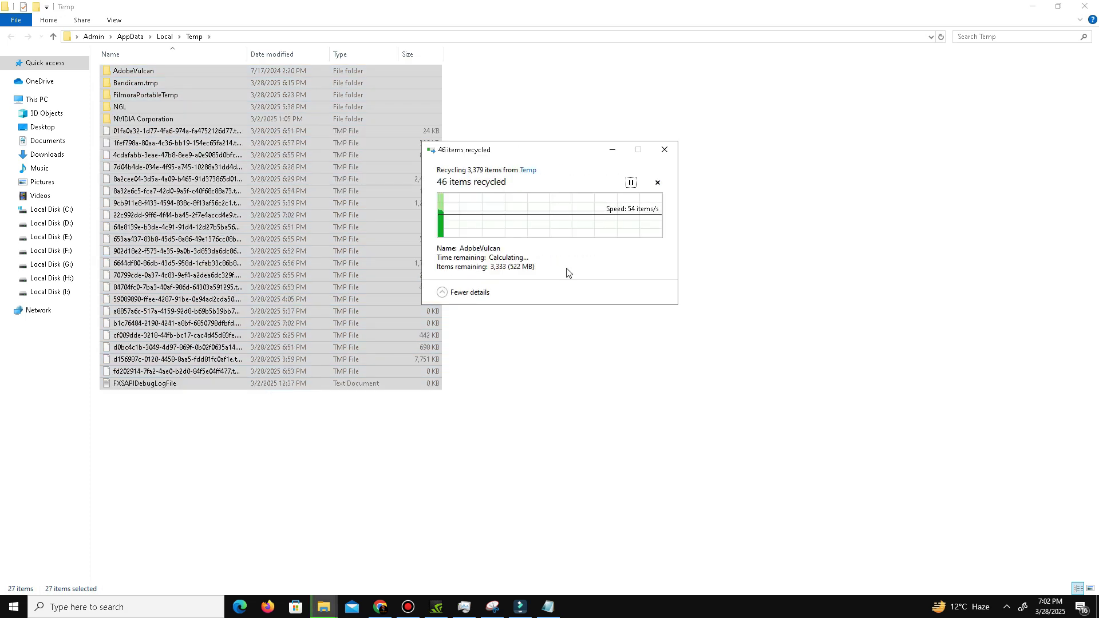
click(468, 257)
click(571, 272)
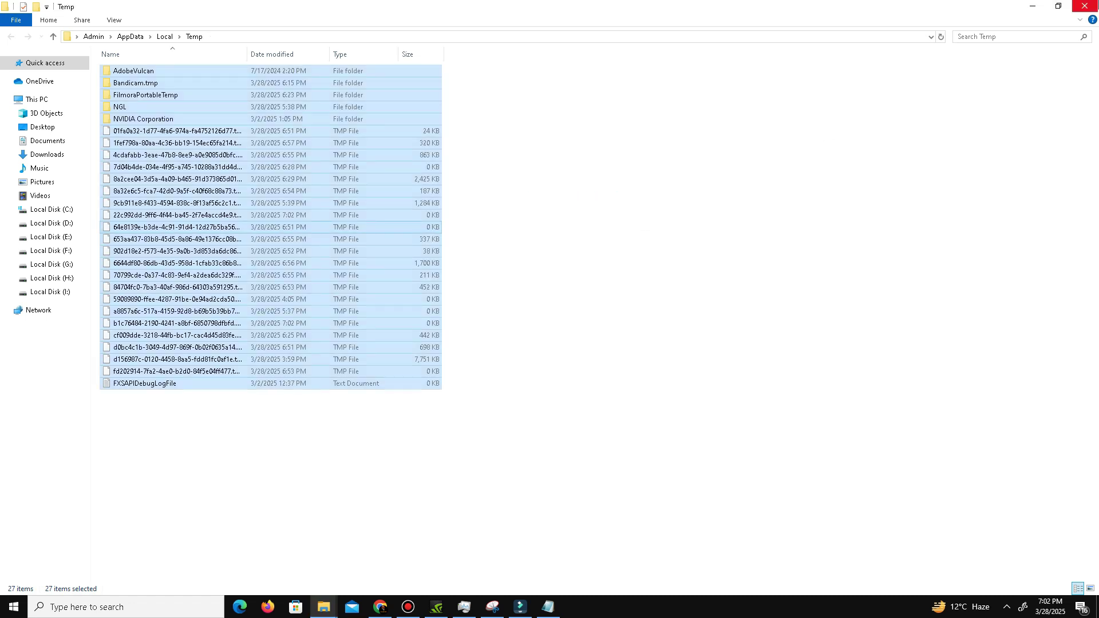
Close the Temp window and permanently empty the Recycle Bin.
click(1084, 6)
right_click(12, 148)
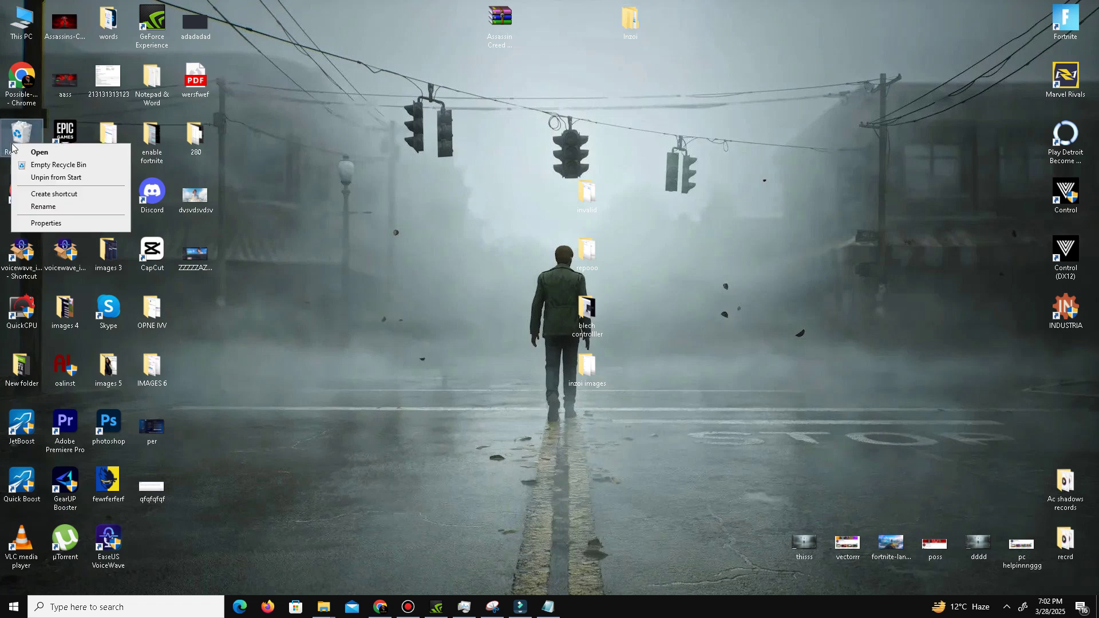
click(57, 165)
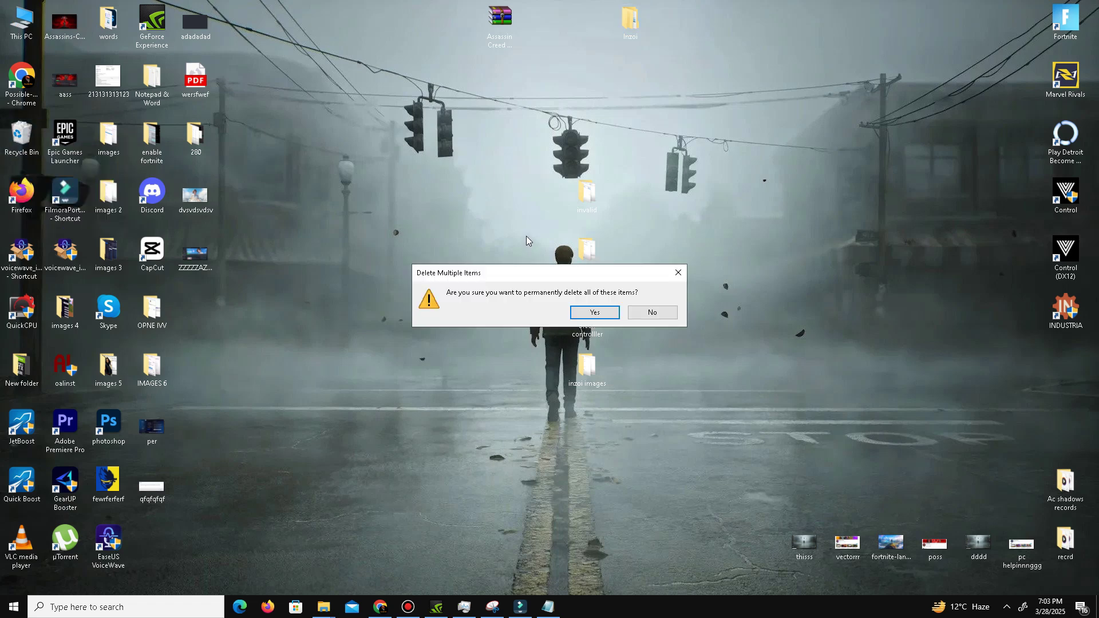
click(594, 312)
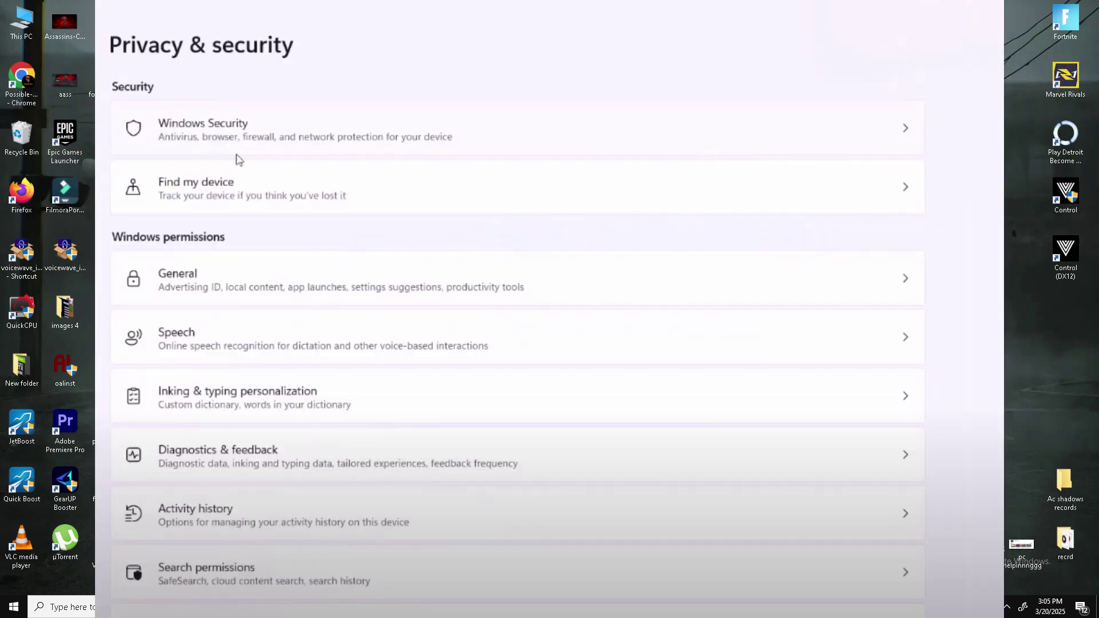
In Windows Security, go to Ransomware protection and add an allowed app for Controlled folder access.
click(238, 150)
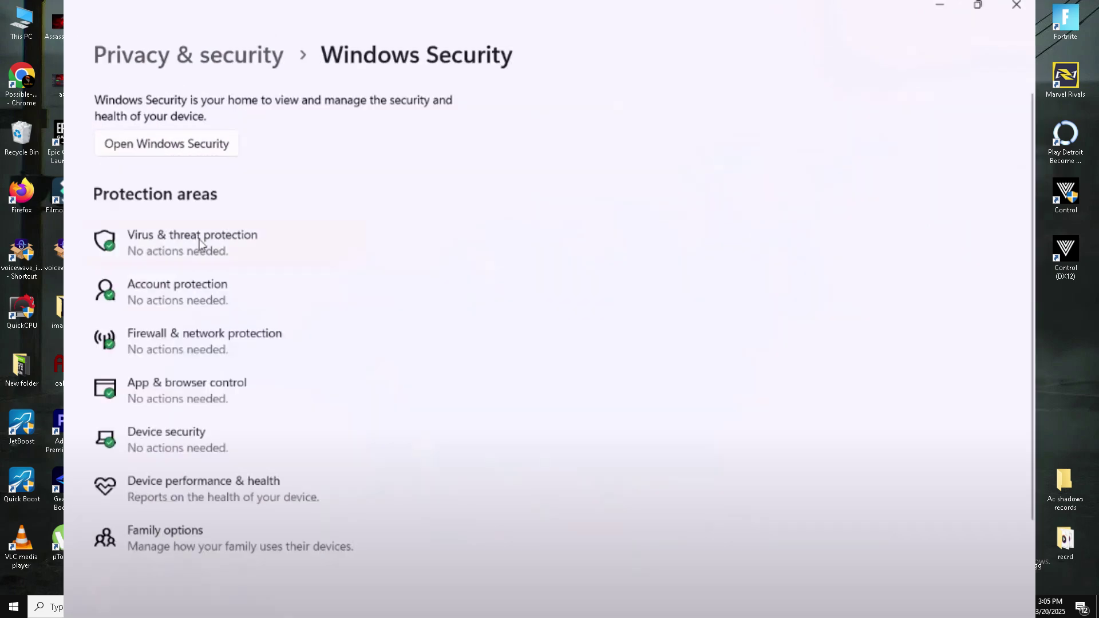
click(199, 243)
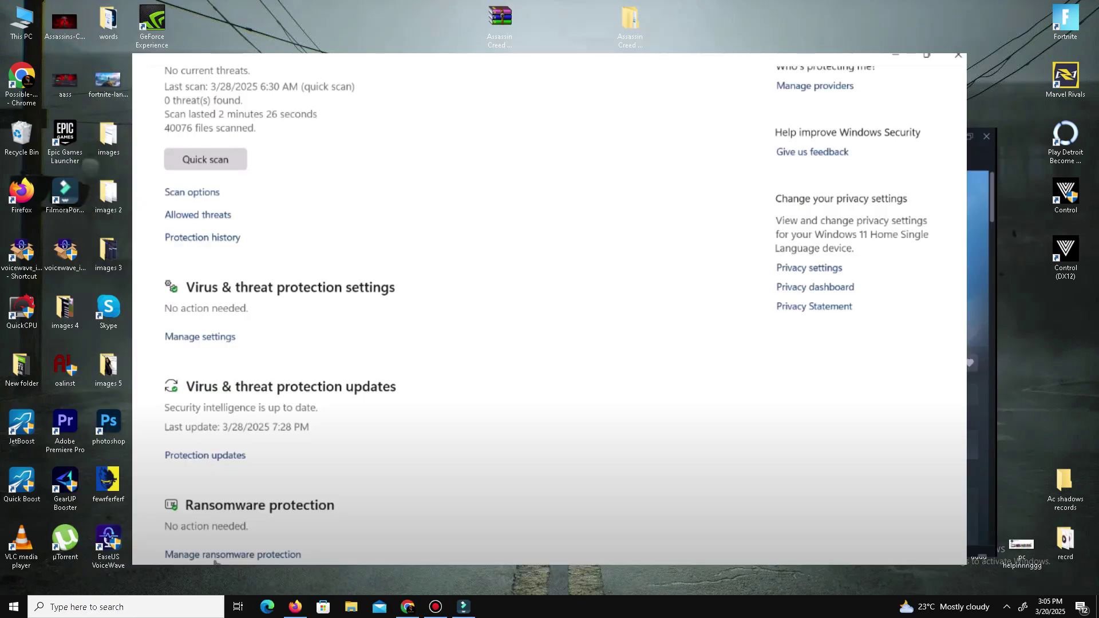
click(215, 556)
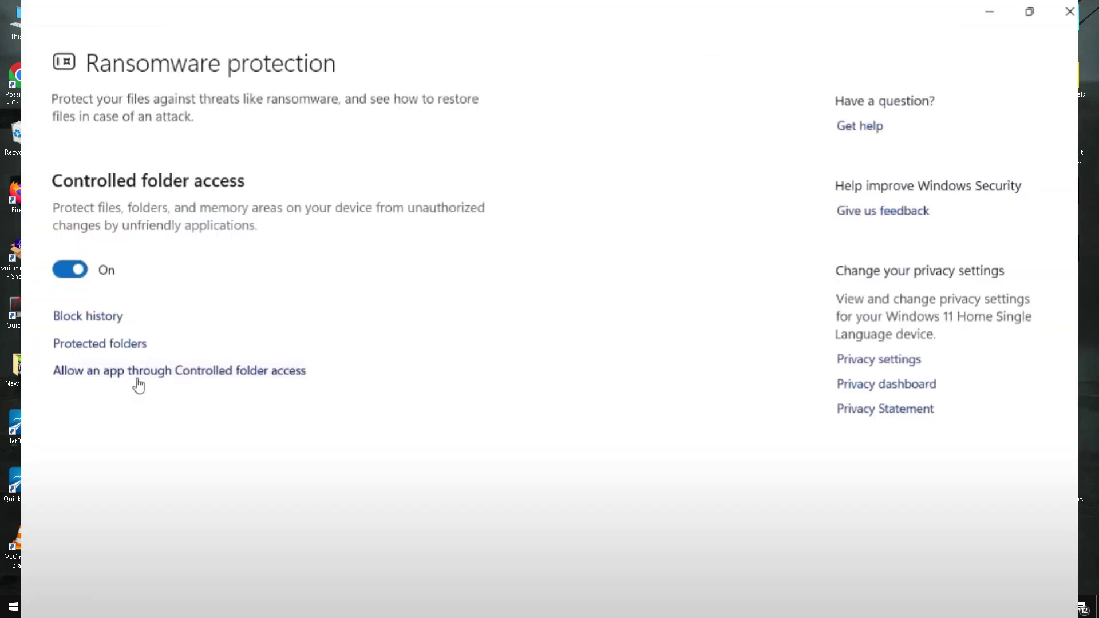
click(137, 379)
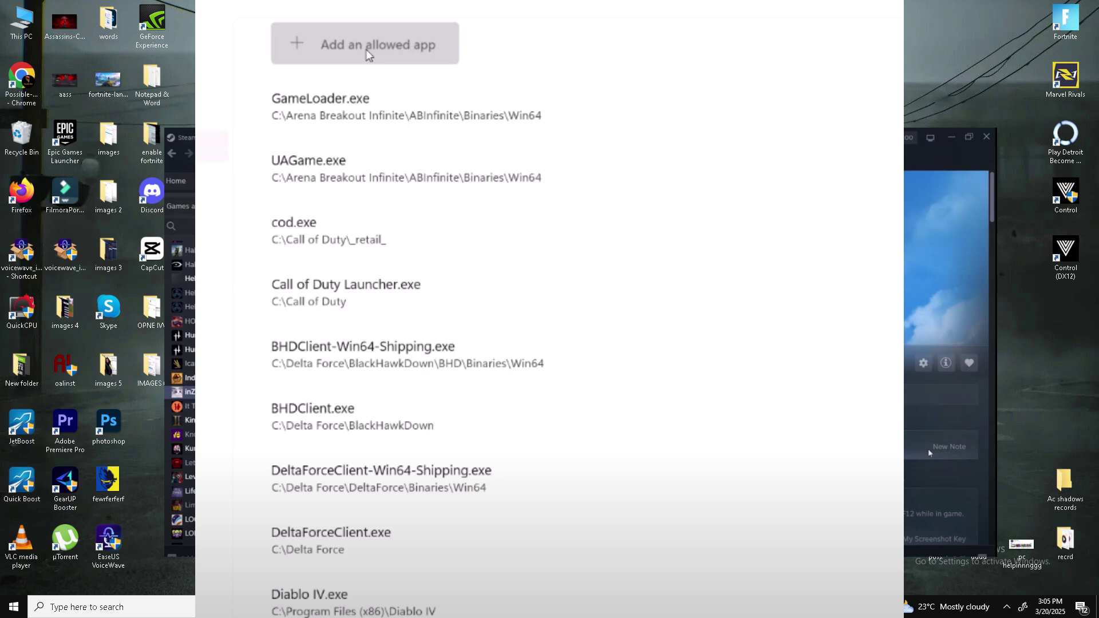
click(368, 54)
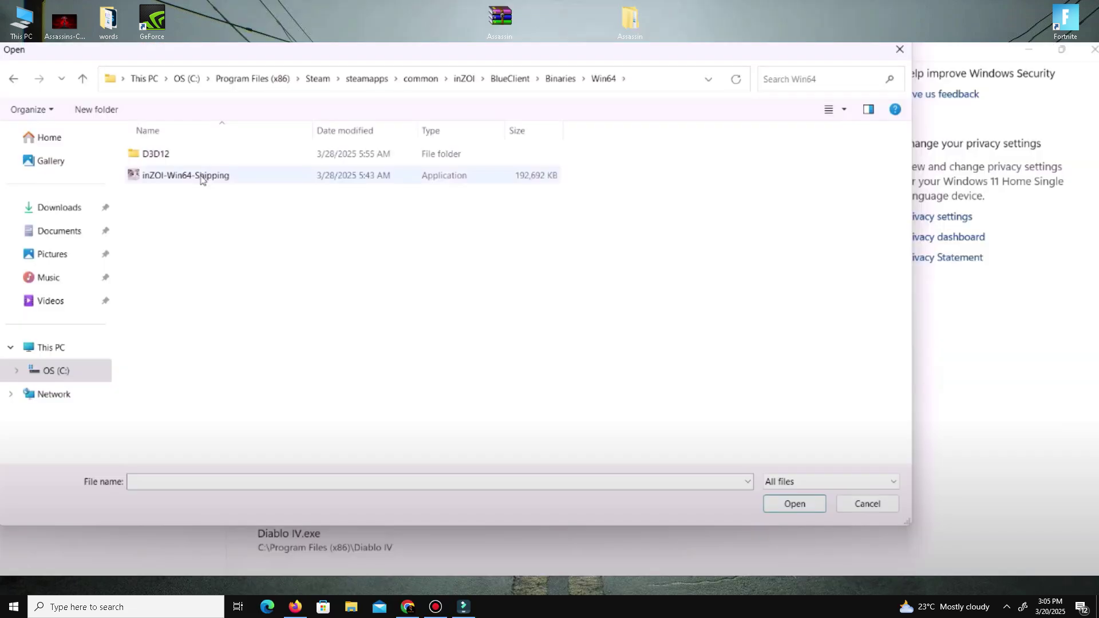